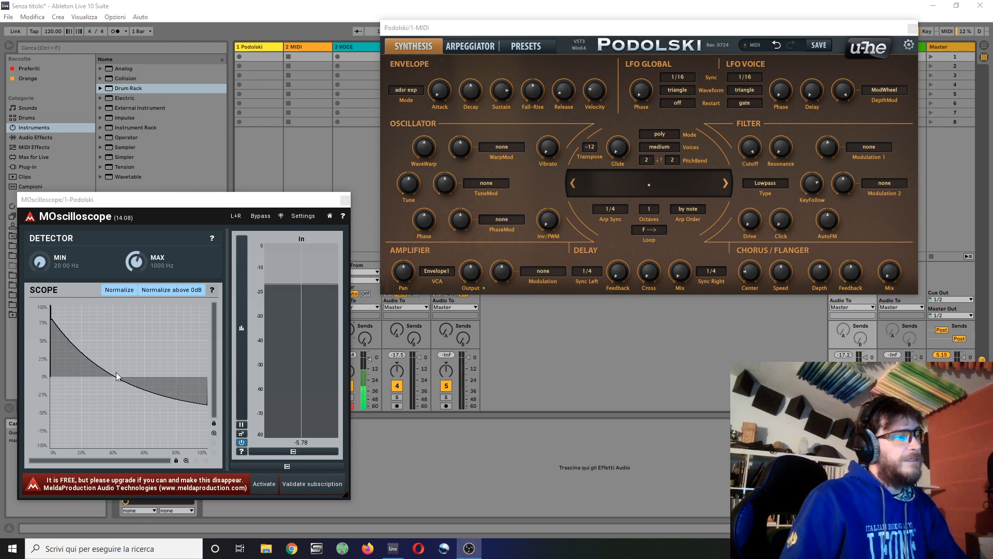
- Sweep the oscillator's WaveWarp up to 100 and back down through its range to compare waveforms on the scope
mouse_move(434, 144)
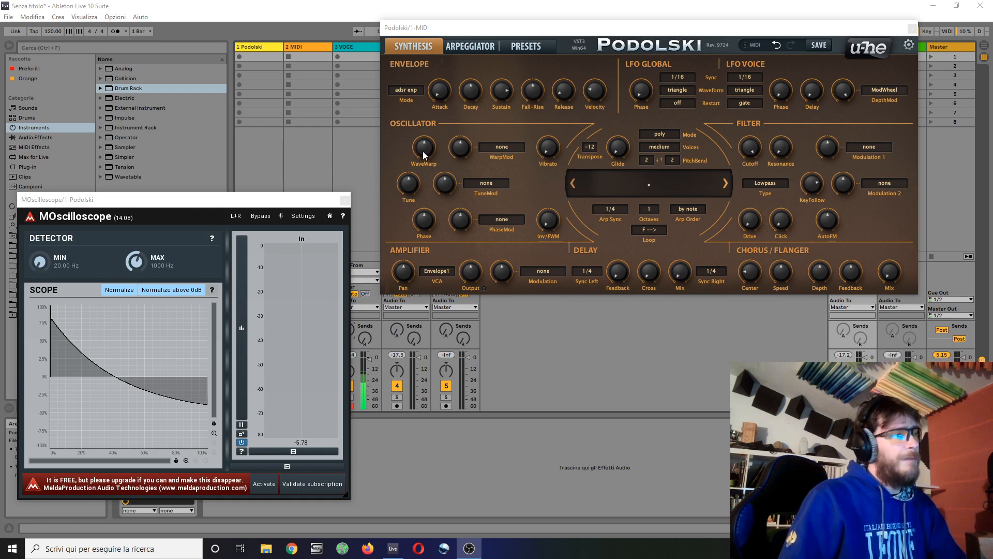
left_click_drag(423, 151, 426, 54)
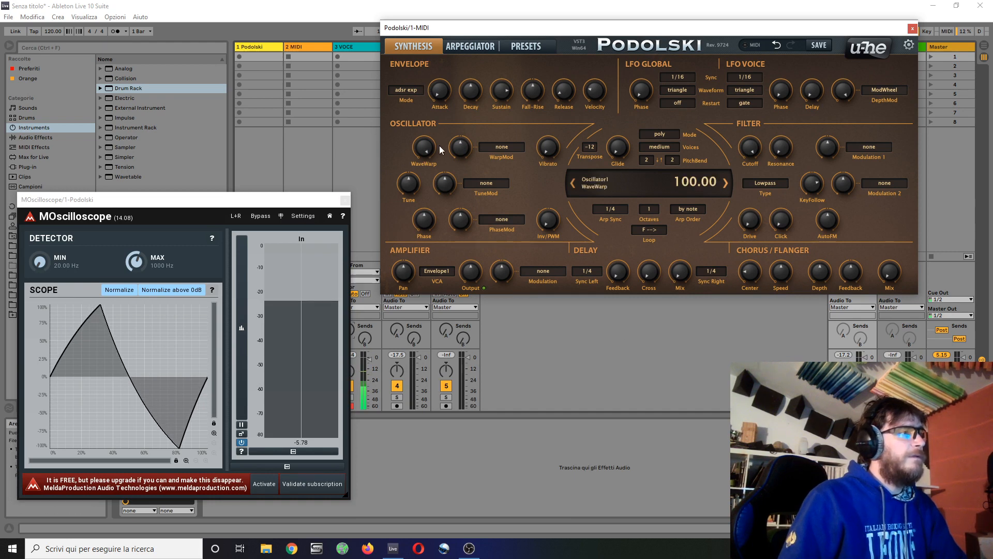
left_click_drag(428, 146, 431, 283)
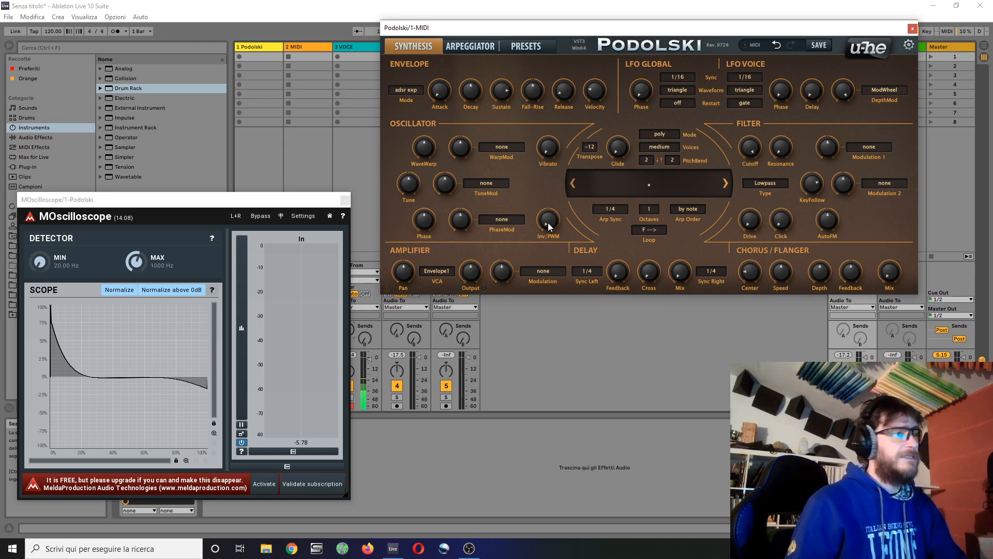
- Raise the oscillator's Inv/PWM amount and set the transpose to 0
left_click_drag(548, 221, 566, 137)
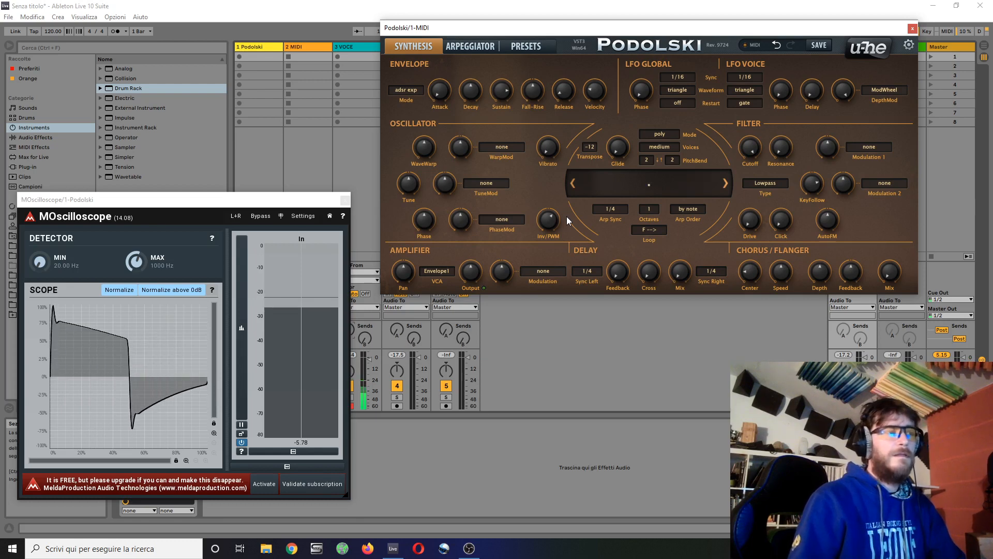
left_click(589, 149)
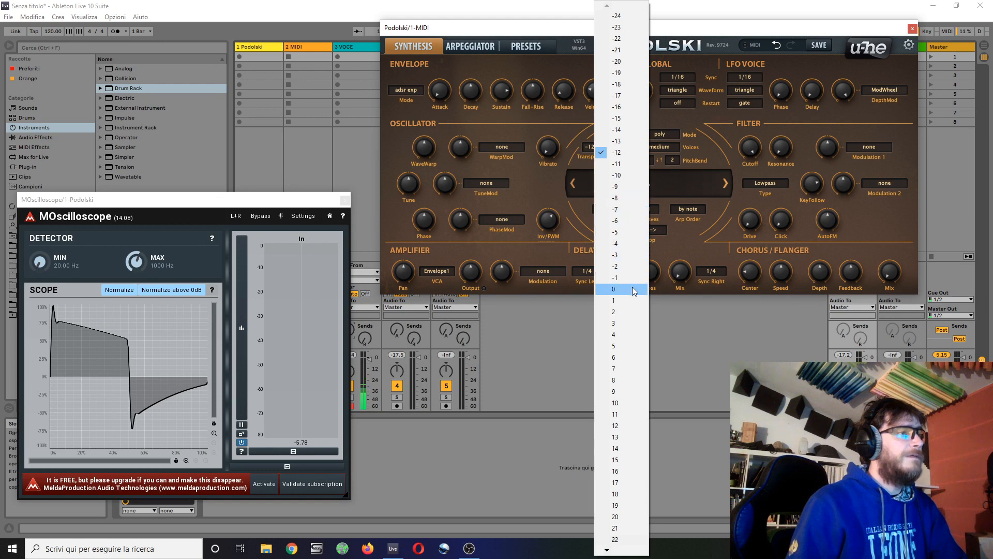
left_click(632, 286)
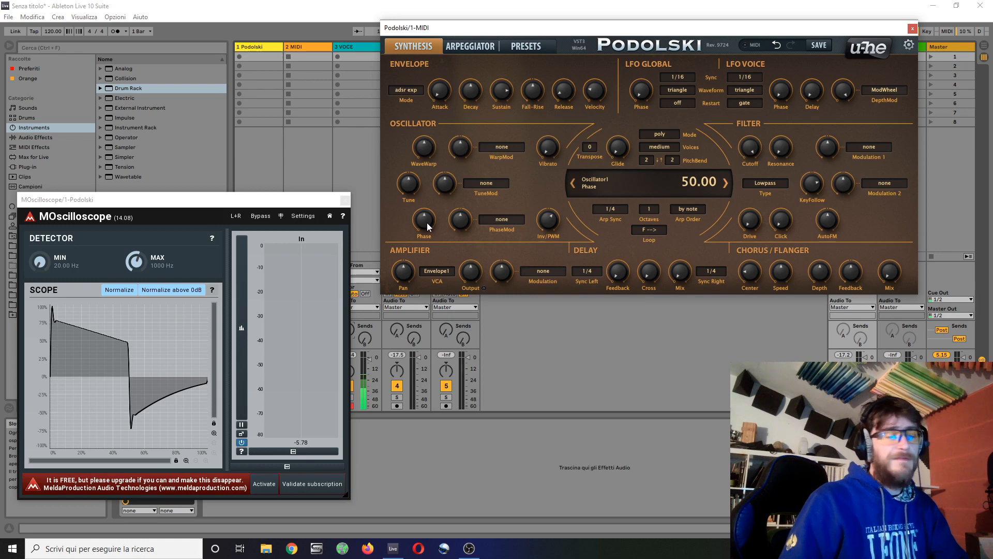
- Try the oscillator phase at 19, reset it to its default, and assign LFO1 as the phase modulation source
left_click_drag(427, 221, 381, 264)
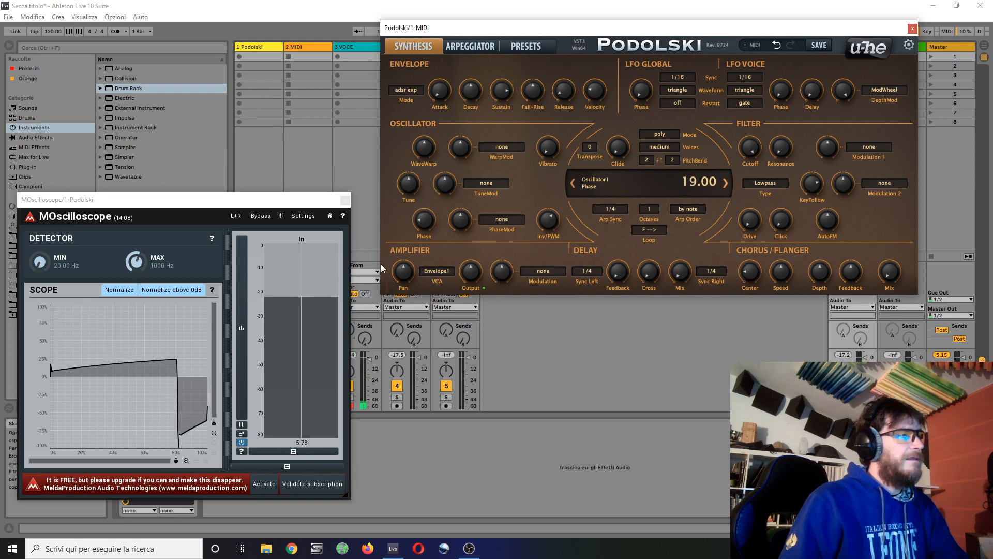
double_click(423, 222)
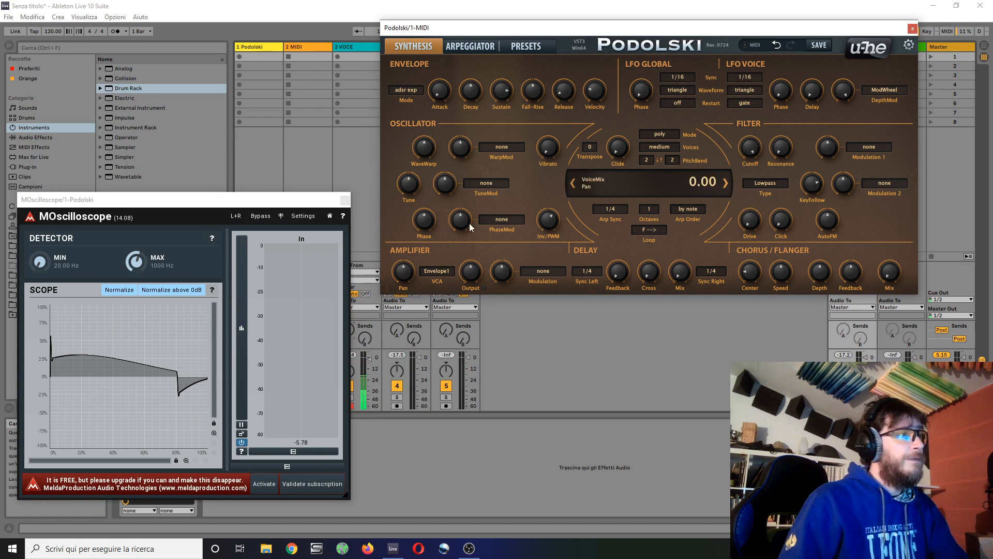
left_click(505, 221)
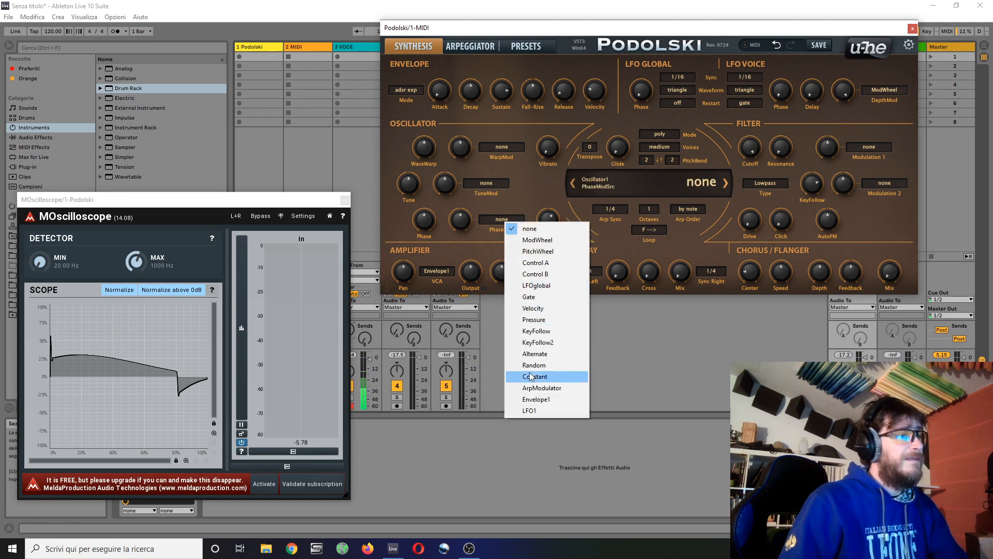
left_click(562, 409)
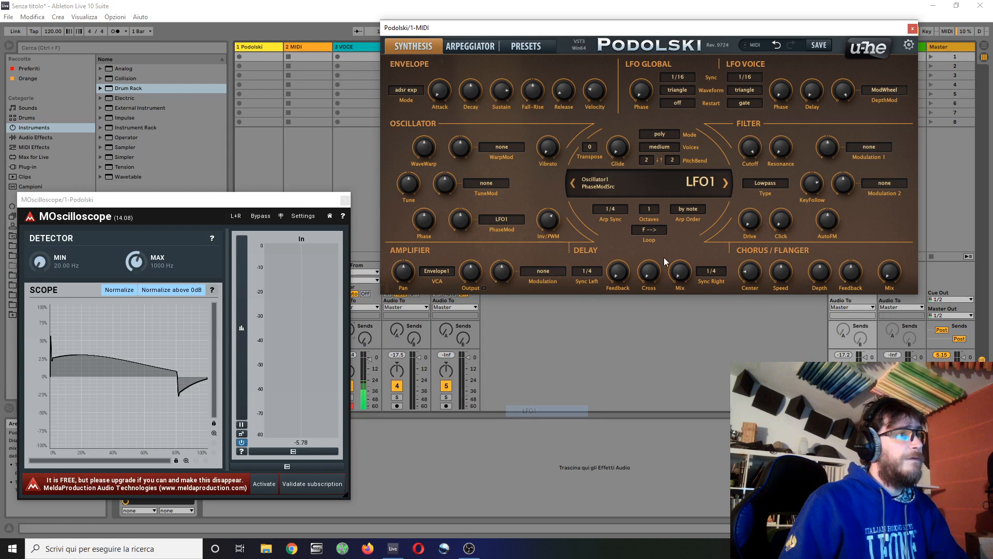
- Set the voice LFO's sync to 1/1, lower its depth modulation, and adjust how strongly it modulates the oscillator phase
left_click(745, 77)
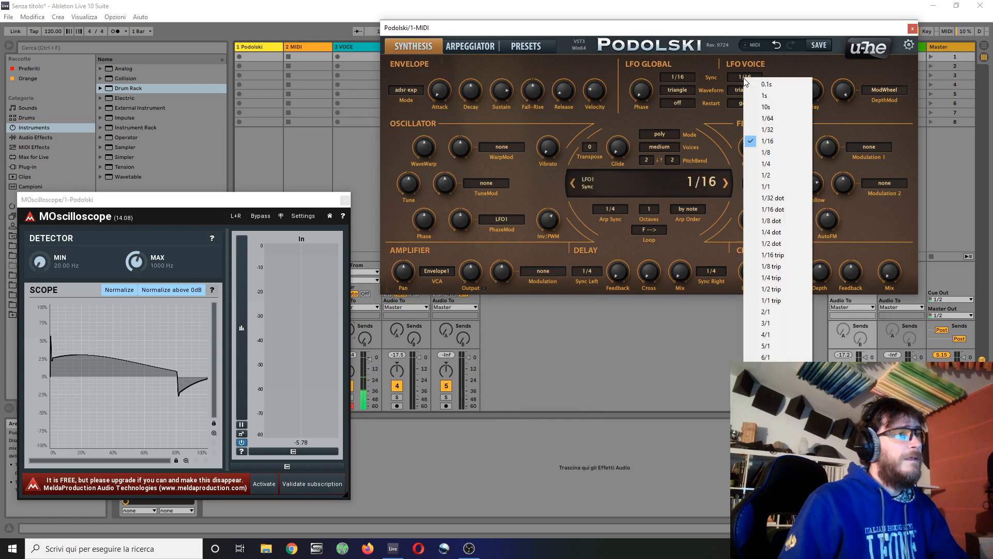
left_click(768, 187)
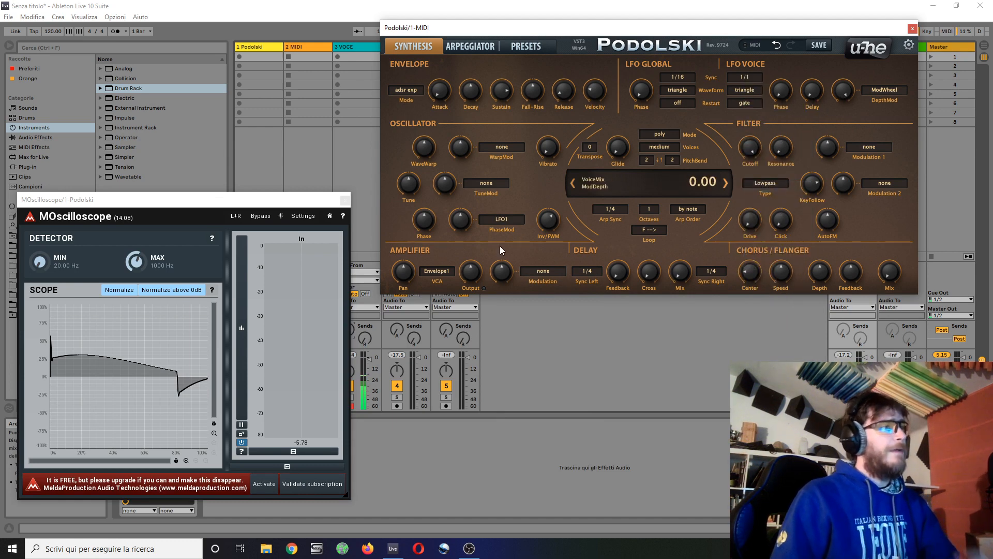
left_click_drag(473, 217, 480, 190)
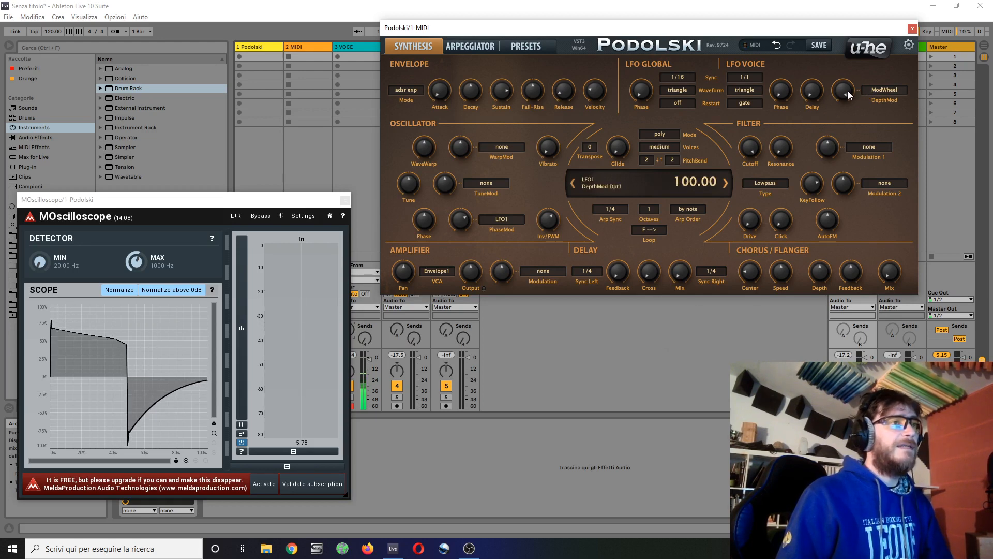
left_click_drag(848, 92, 831, 246)
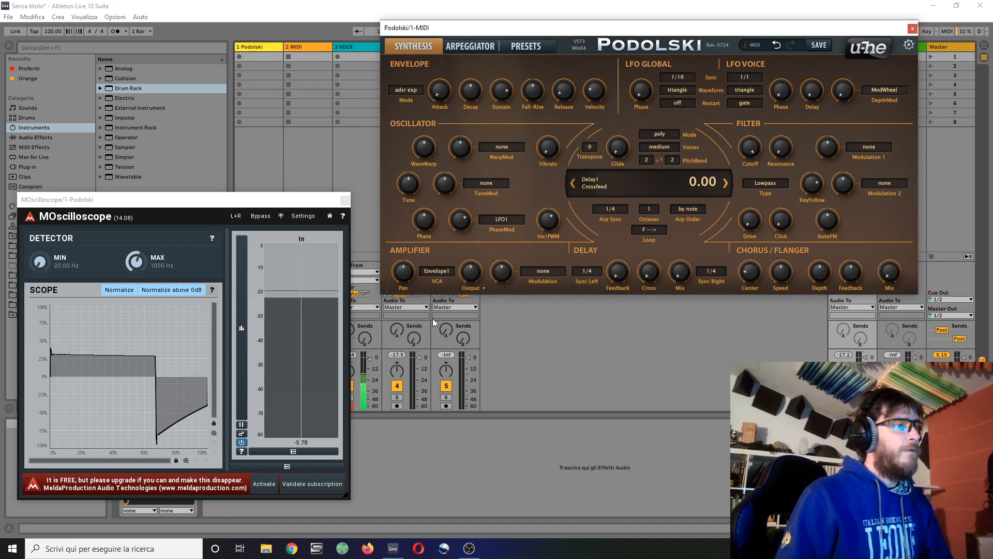
left_click_drag(460, 222, 462, 264)
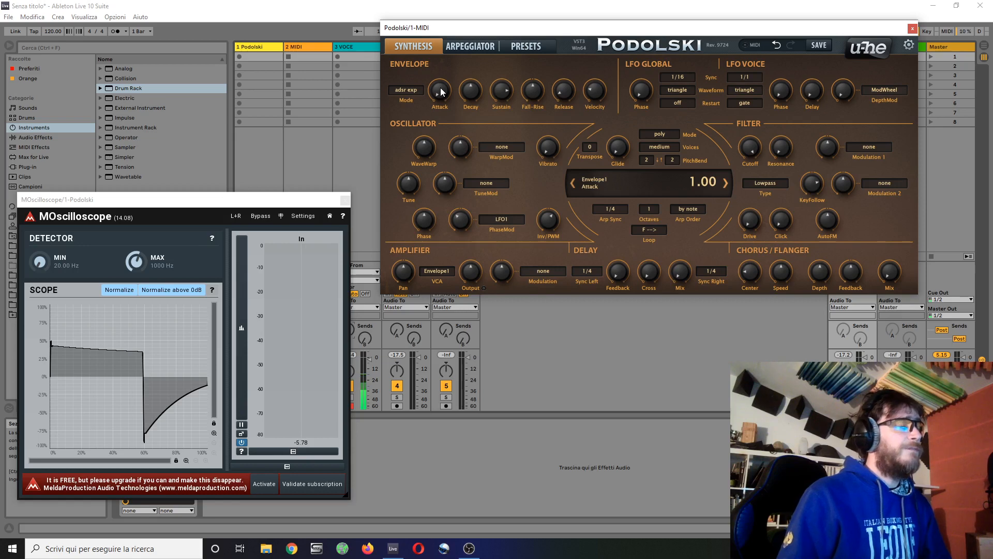
- Adjust the envelope attack and set the lowpass filter's cutoff to 100, modulated by Envelope1 at a depth of 39
left_click_drag(440, 88, 462, 46)
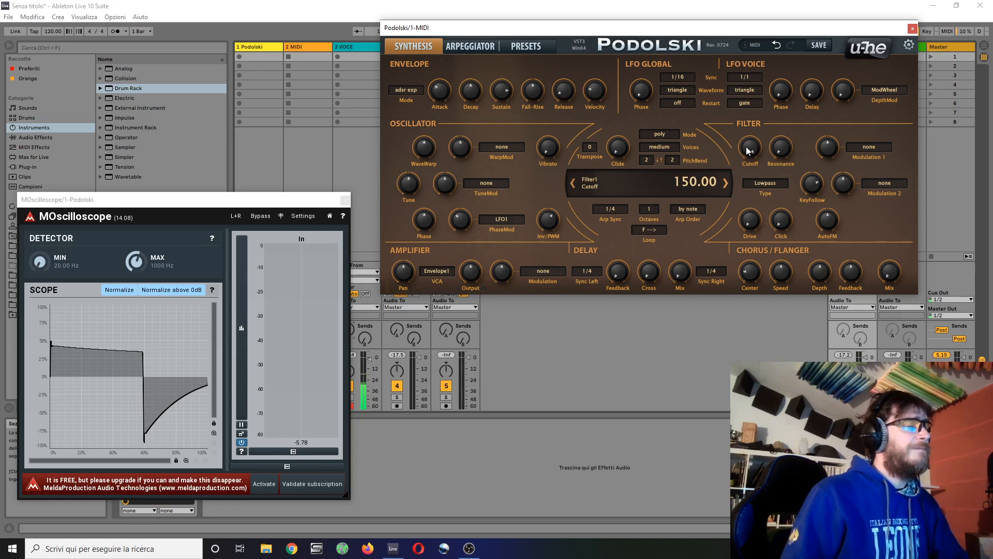
left_click_drag(746, 147, 755, 191)
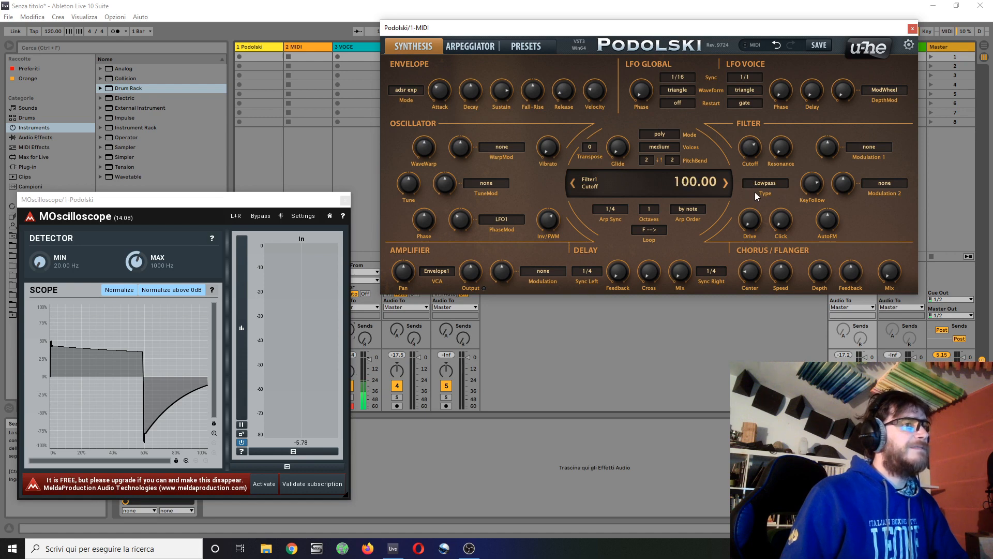
left_click(869, 150)
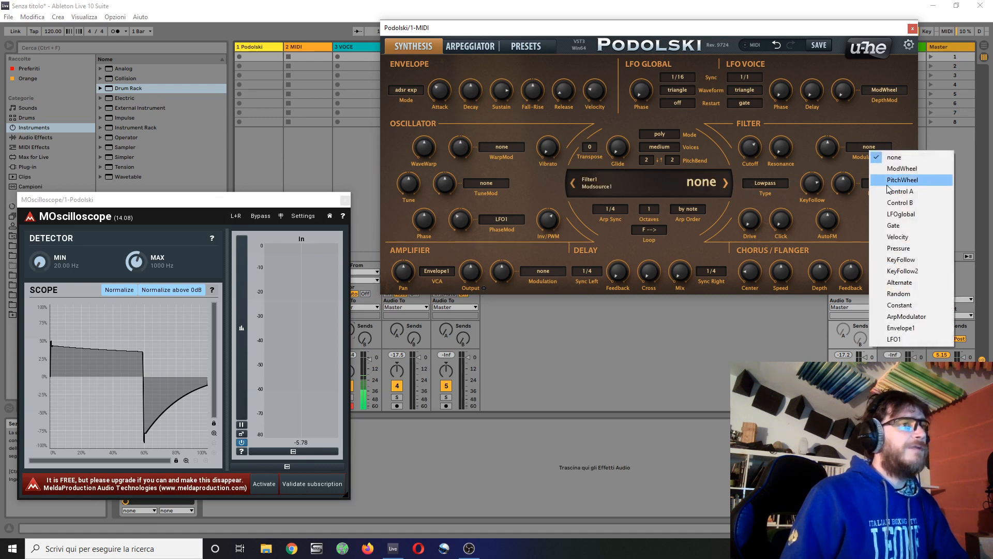
left_click(907, 330)
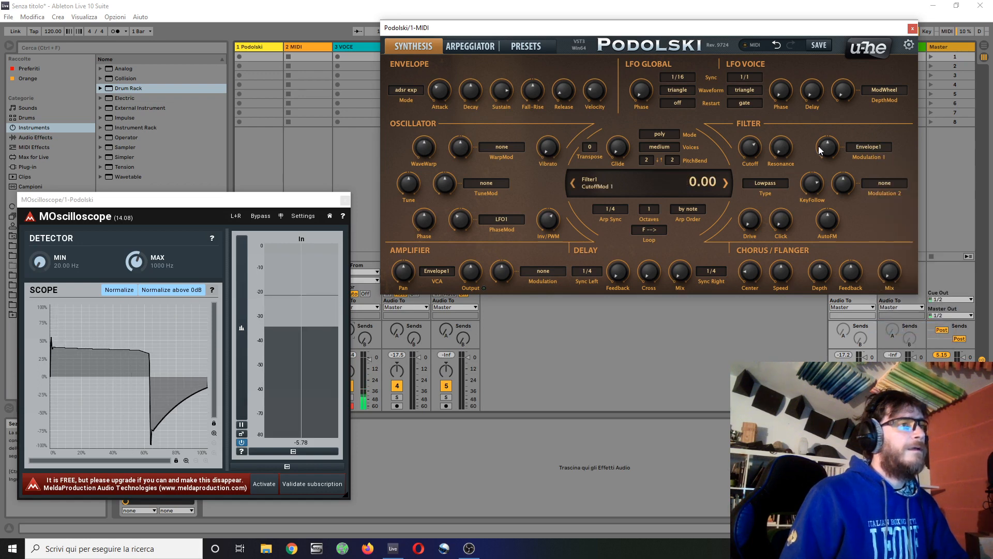
left_click_drag(819, 146, 818, 126)
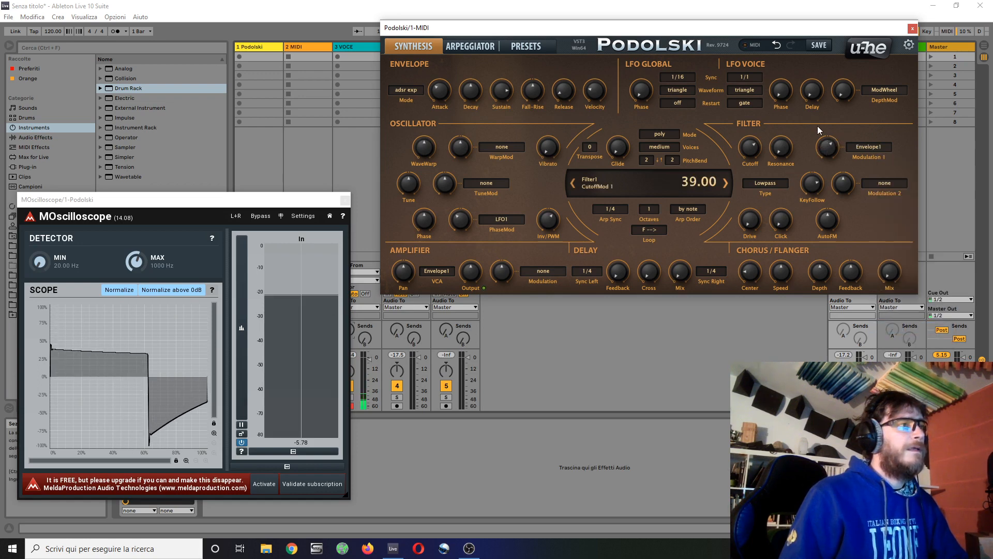
- Raise the envelope attack and refine the filter's cutoff and Envelope1 modulation depth, bringing the cutoff below 77
left_click_drag(438, 88, 455, 64)
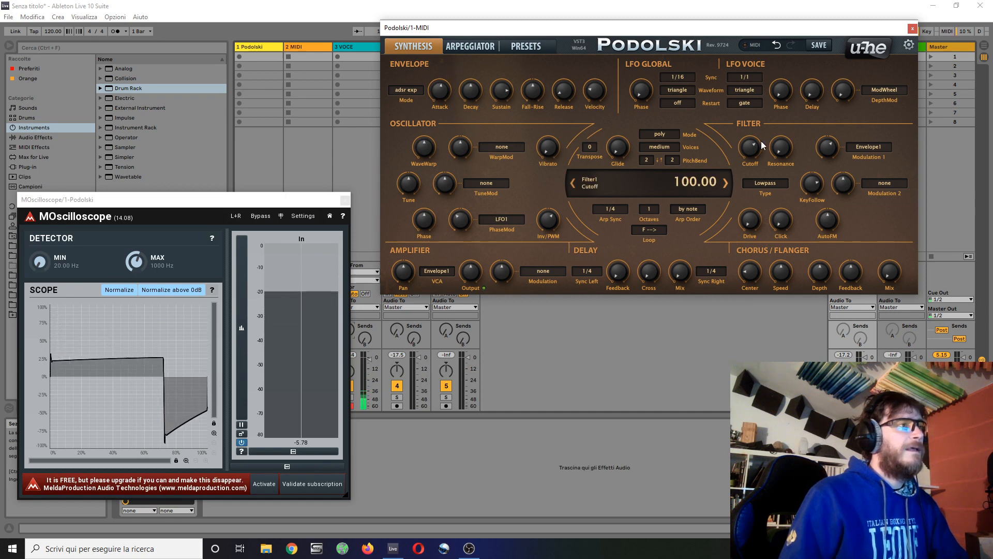
left_click_drag(748, 158, 748, 174)
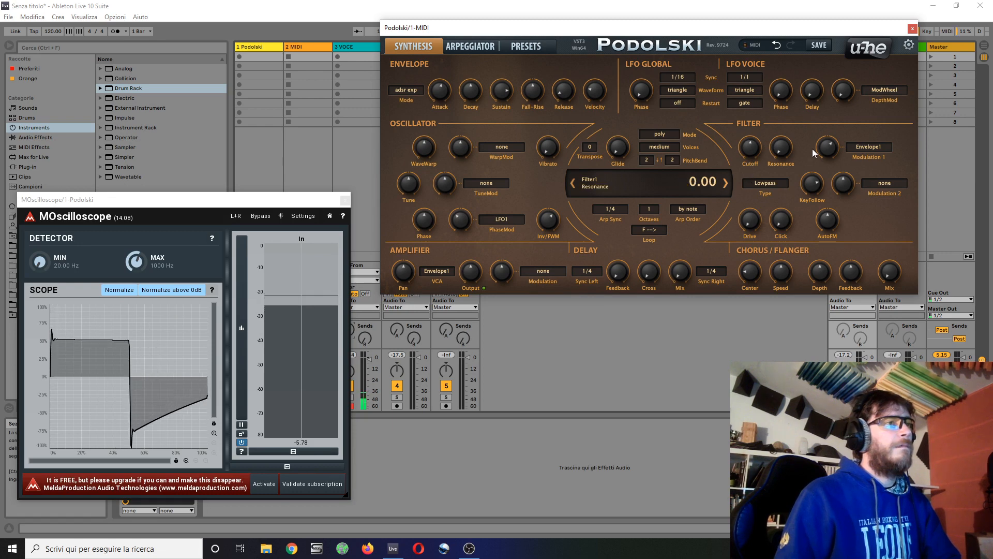
left_click_drag(813, 149, 836, 147)
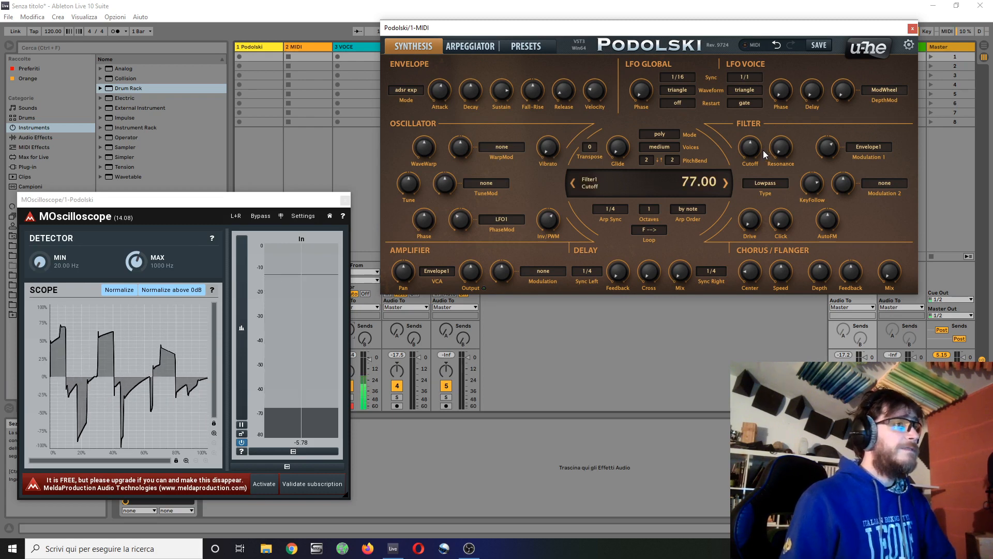
left_click_drag(746, 149, 755, 174)
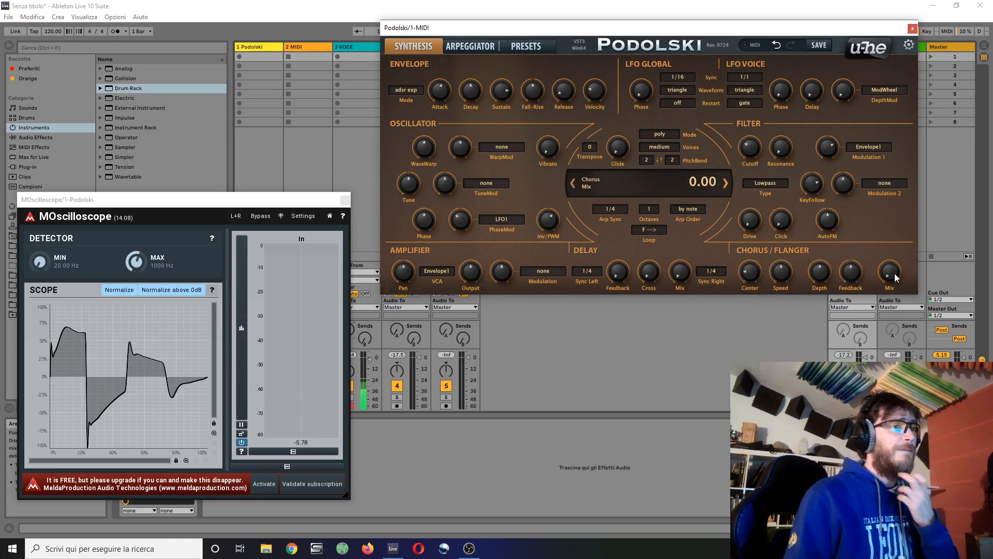
- Raise the Chorus/Flanger mix to blend the effect into the sound
left_click_drag(895, 274, 900, 242)
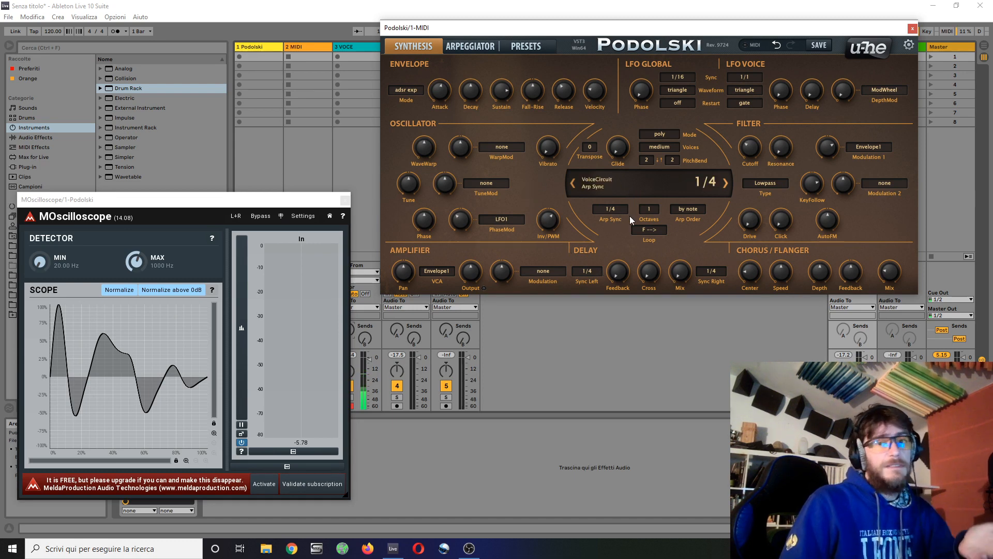
- Reset the synth patch by loading the init preset
left_click(617, 187)
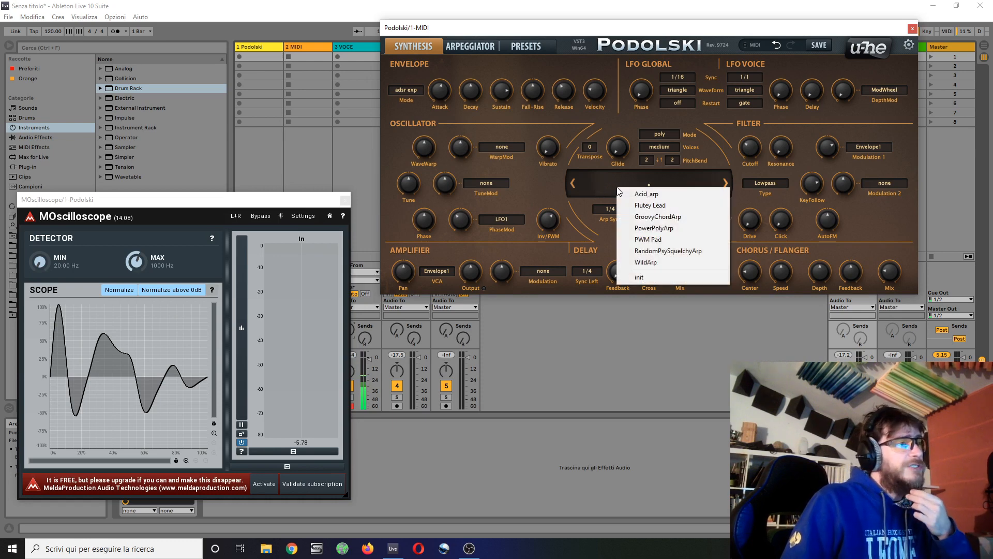
left_click(653, 279)
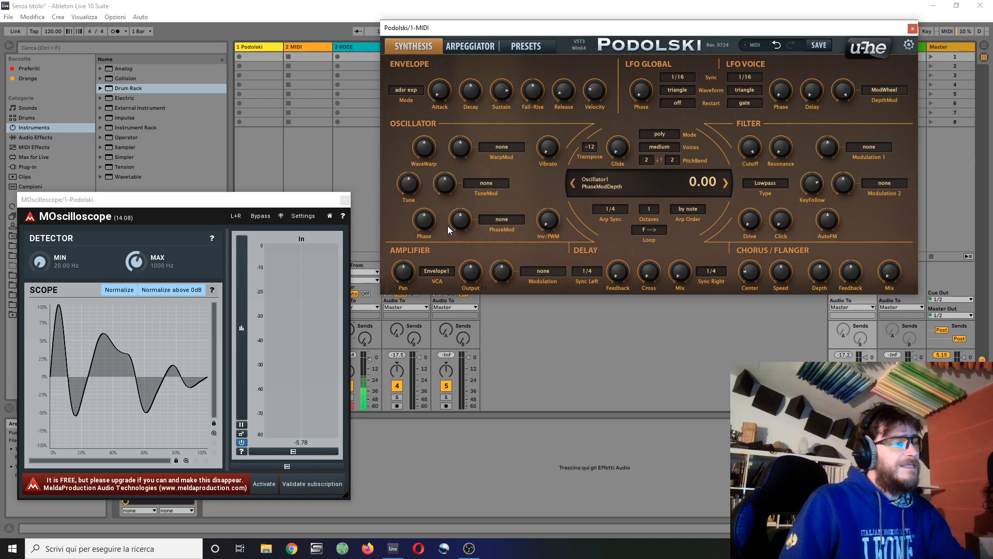
- Assign Envelope1 to the filter's Modulation 1 with a cutoff modulation depth of 62, and lower the filter cutoff
mouse_move(751, 152)
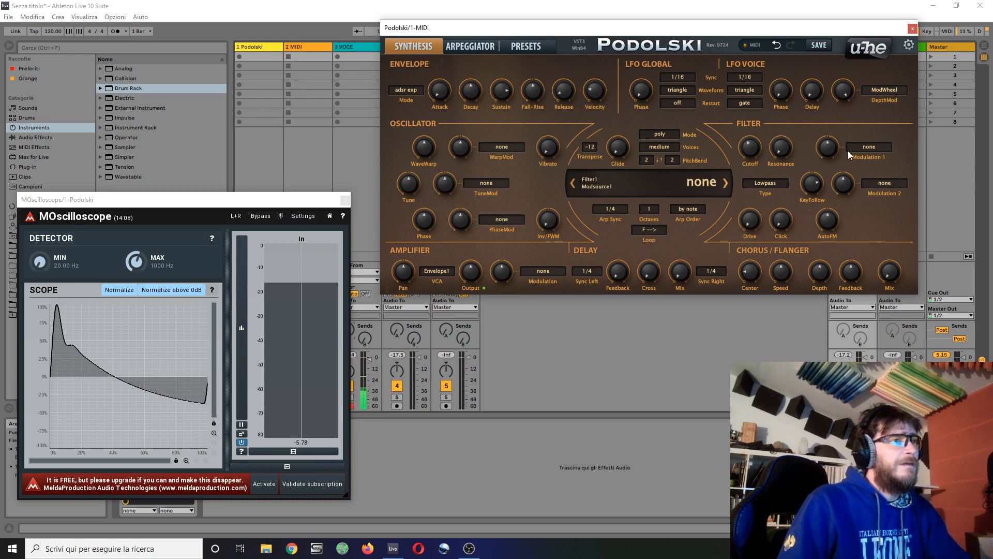
left_click(868, 147)
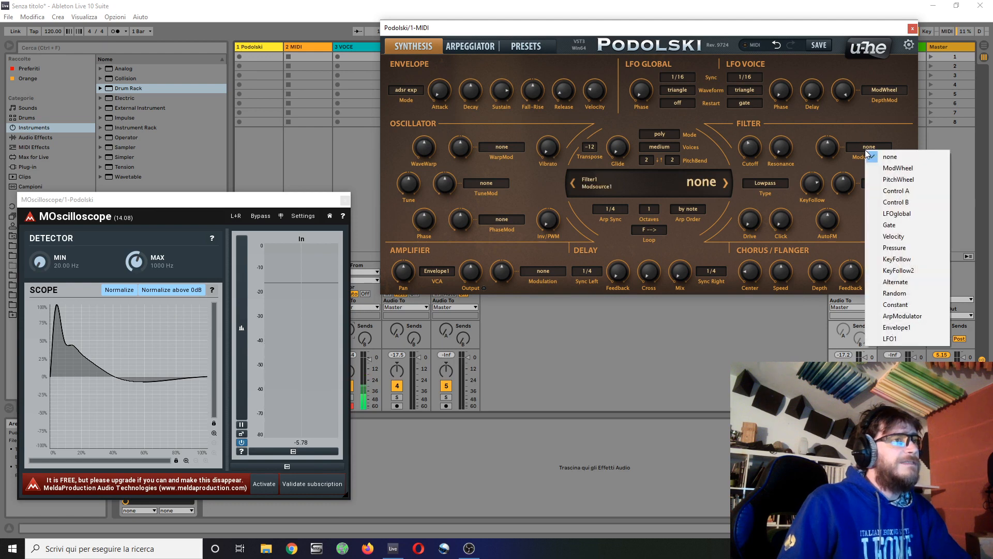
left_click(909, 329)
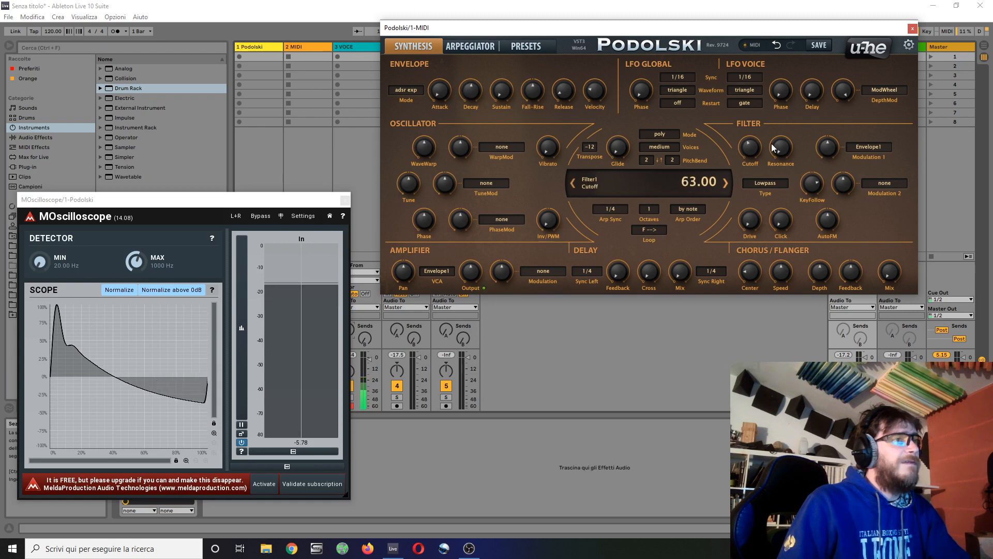
left_click_drag(828, 150, 848, 123)
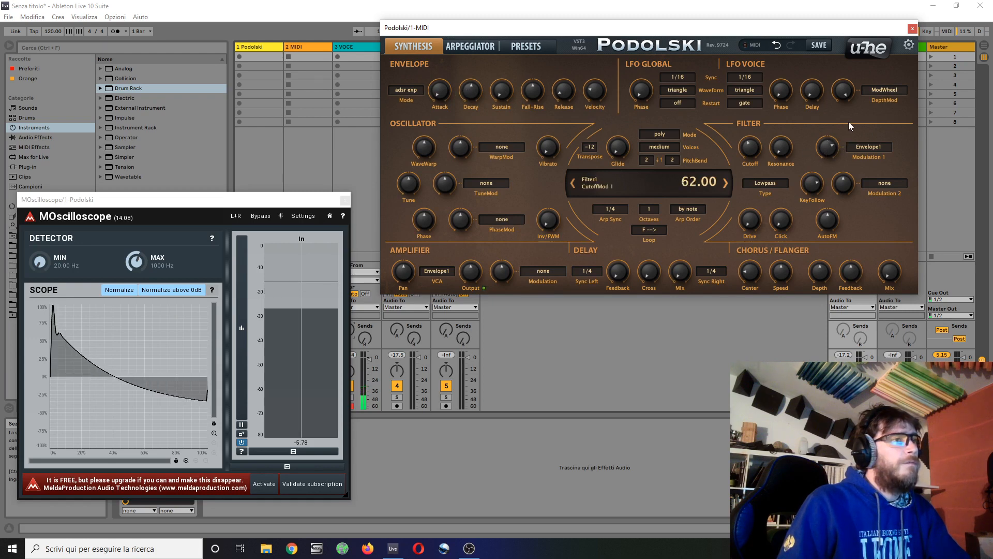
left_click_drag(752, 149, 754, 155)
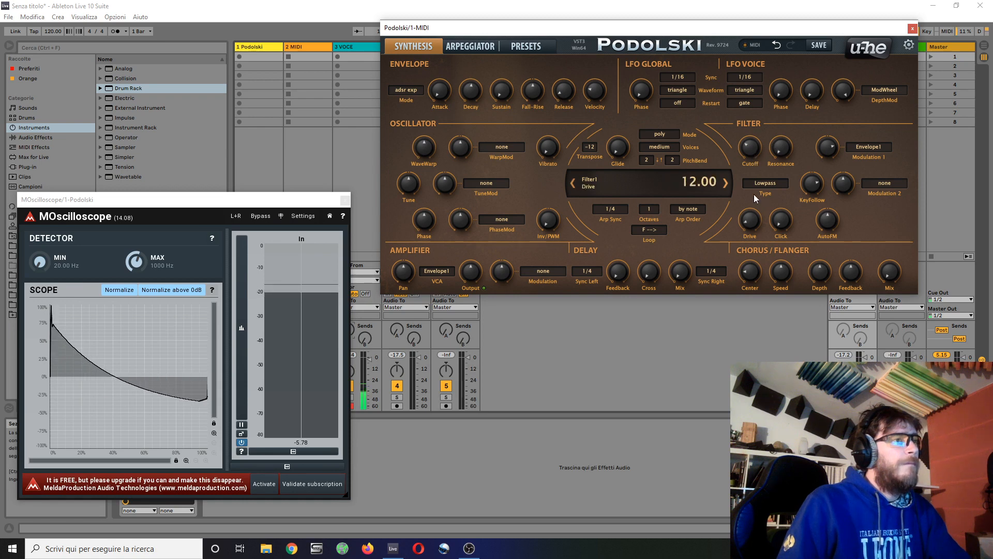
- Raise the filter resonance beyond 42 and adjust the filter drive
left_click_drag(785, 154, 798, 95)
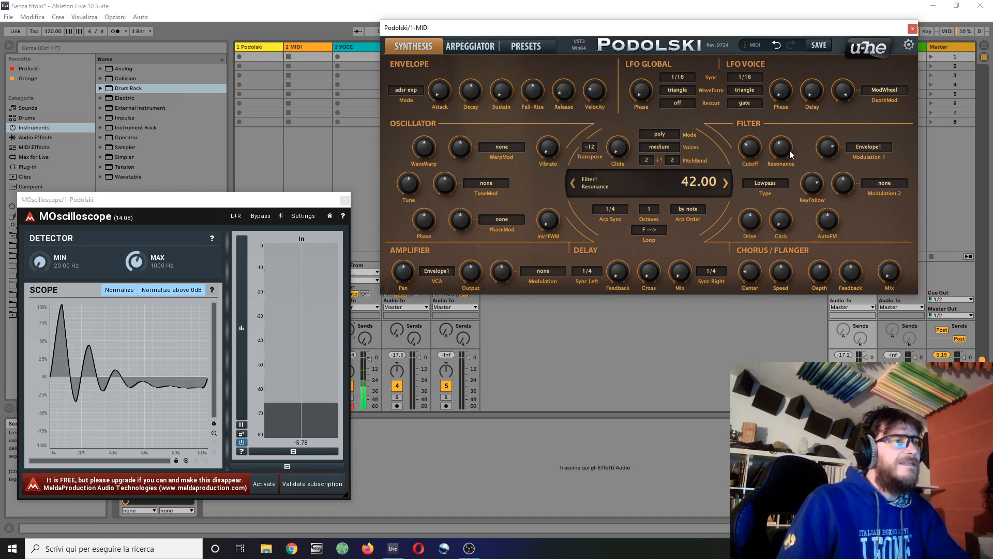
left_click_drag(790, 150, 797, 111)
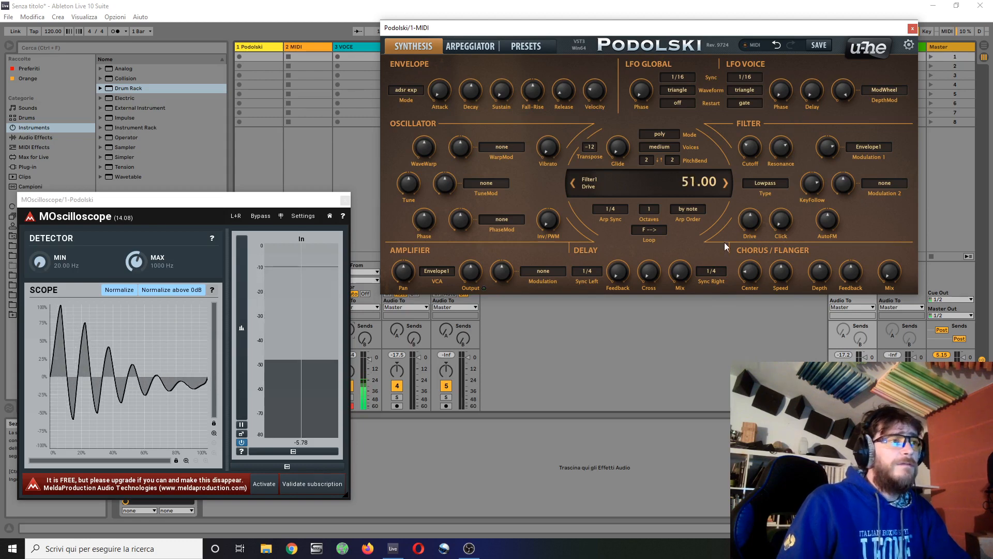
mouse_move(754, 216)
left_mouse_down()
mouse_move(762, 159)
mouse_move(750, 230)
left_mouse_up()
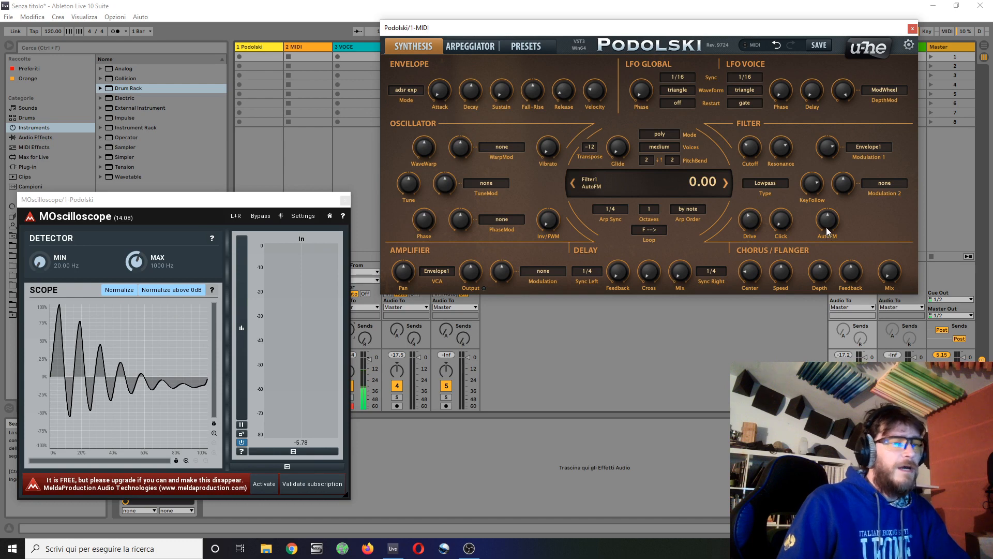
- Lower the filter's AutoFM amount and fine-tune the envelope decay
left_click_drag(827, 226, 827, 248)
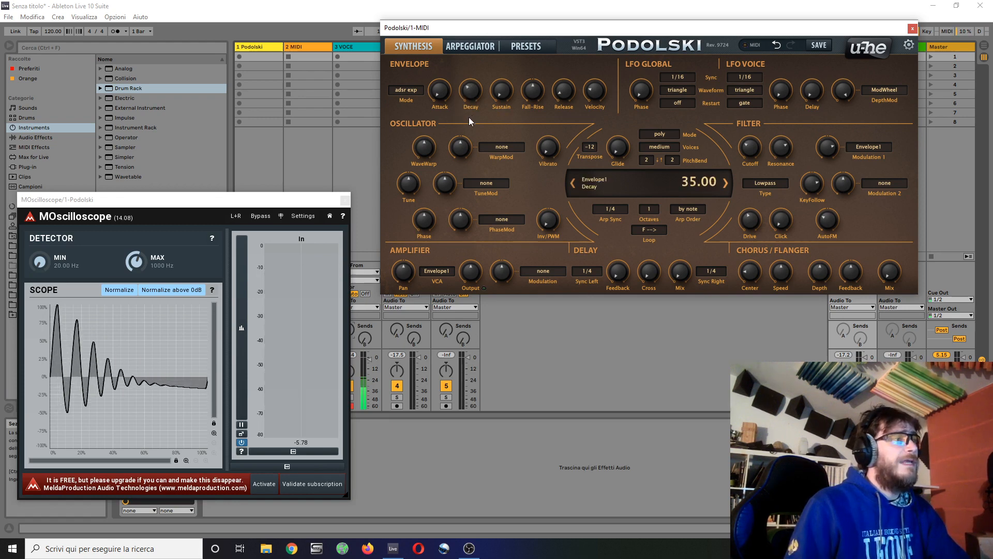
left_click_drag(469, 121, 468, 123)
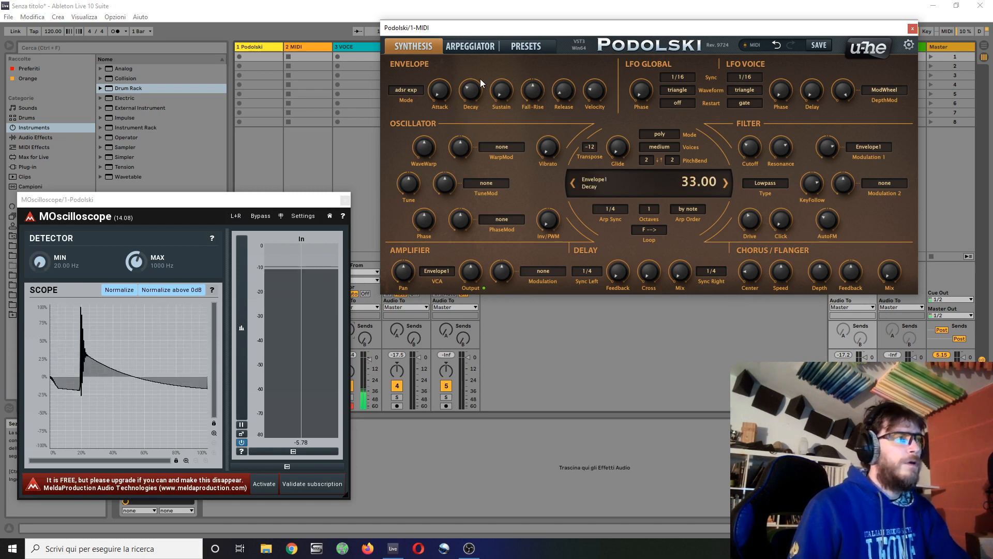
left_click_drag(471, 99, 472, 87)
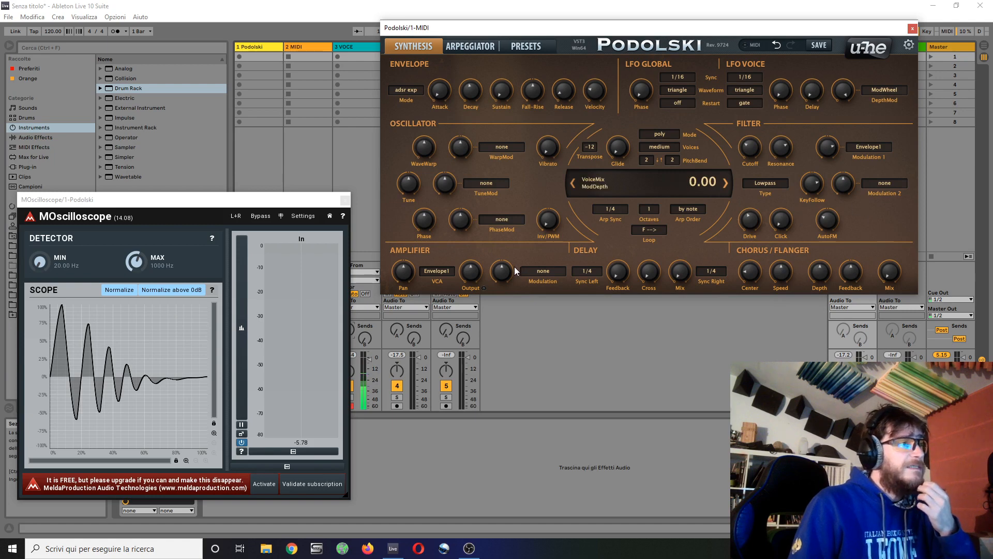
- Set the synth's transpose to 0 and switch the voice mode to arpeggiator
left_click(469, 45)
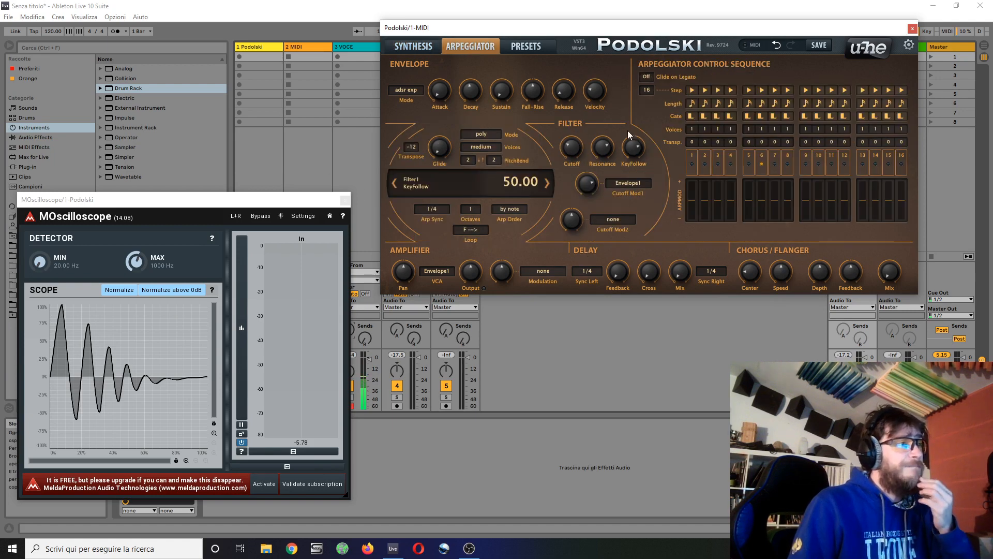
left_click(412, 46)
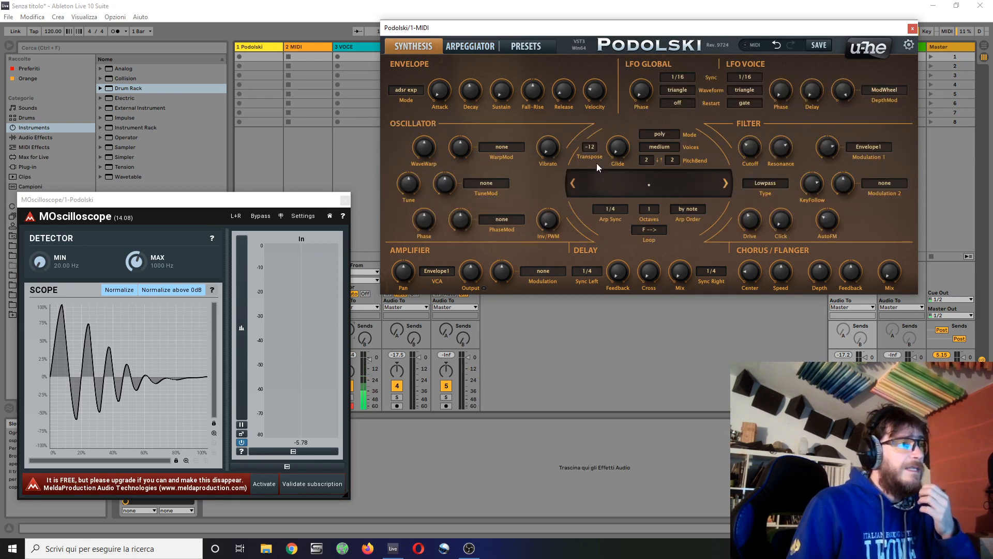
left_click(590, 147)
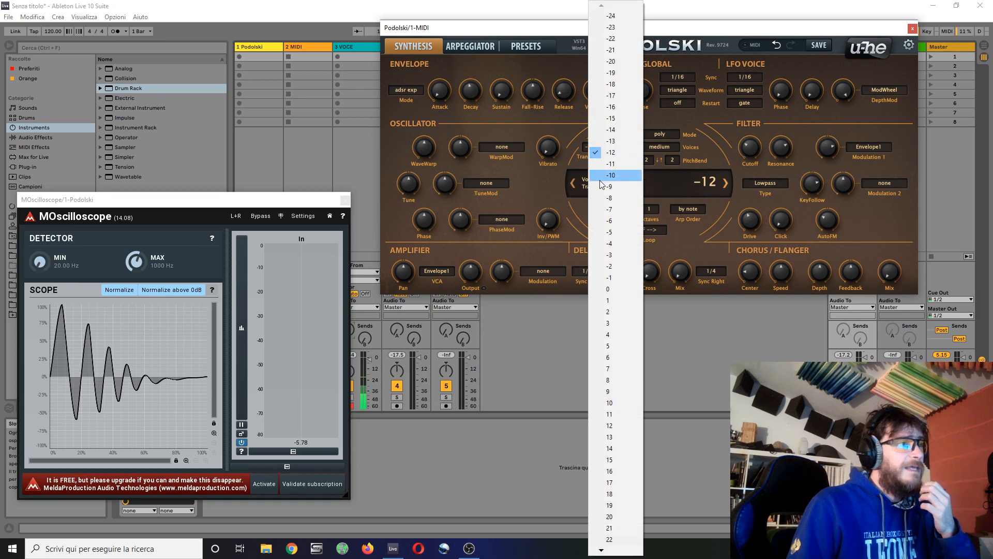
left_click(617, 287)
left_click(661, 134)
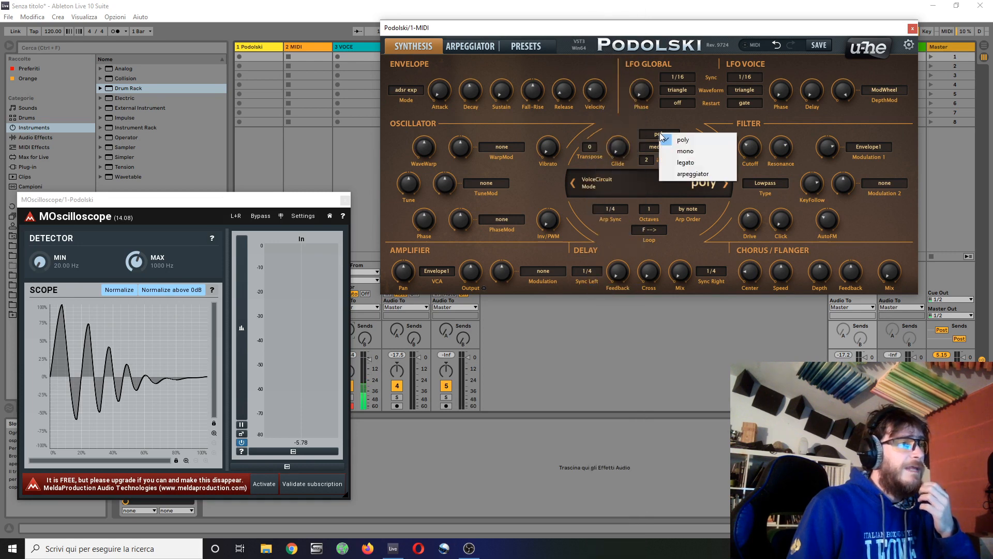
left_click(694, 176)
- Vary the arpeggiator gates: lengthen step 4, set steps 3 and 6 to 1, step 8 to 4 and step 9 to 5
left_click(481, 51)
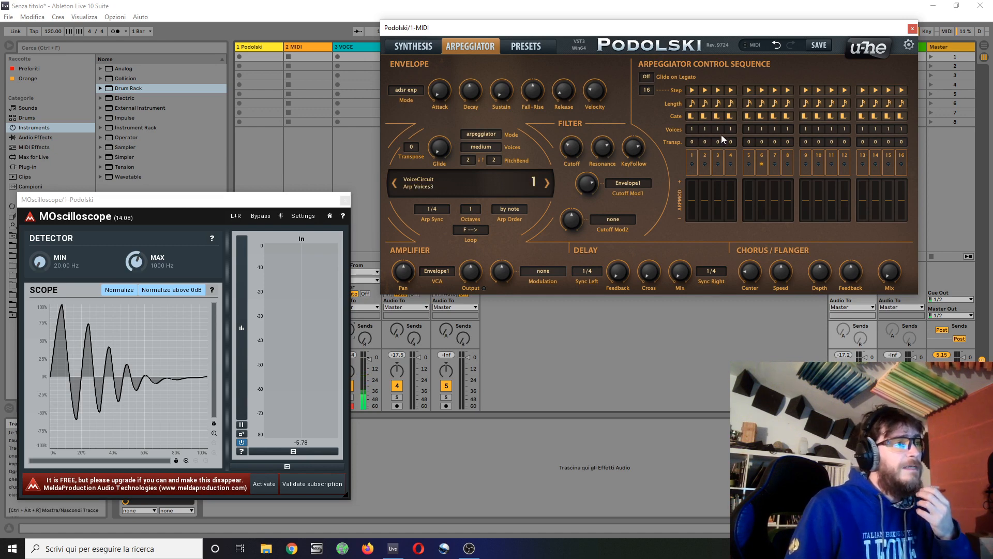
left_click(720, 119)
left_click(739, 129)
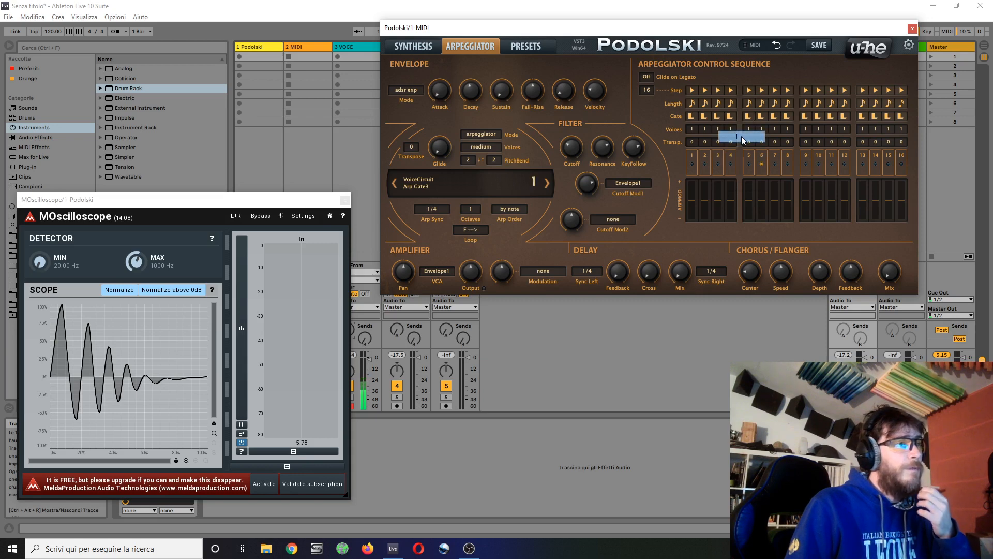
left_click(730, 116)
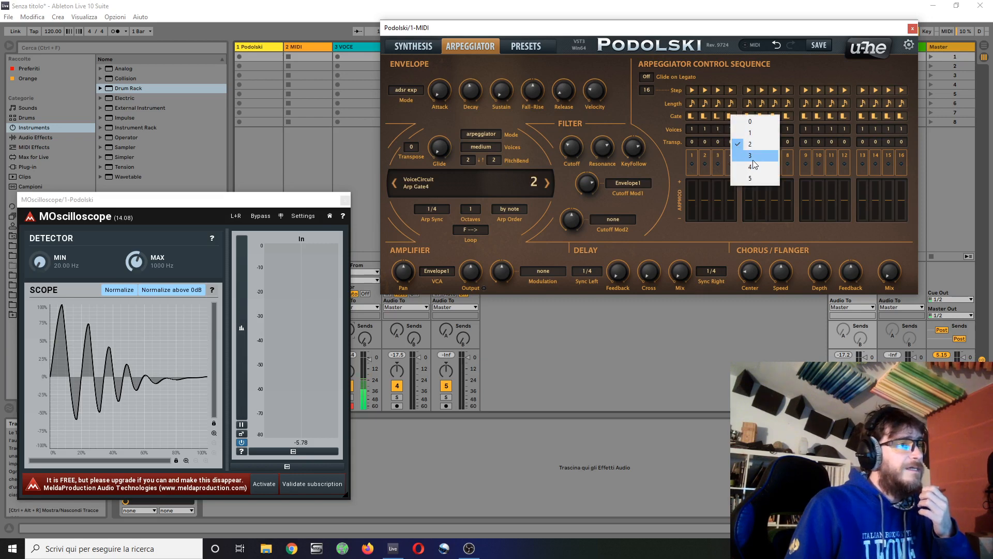
left_click(761, 116)
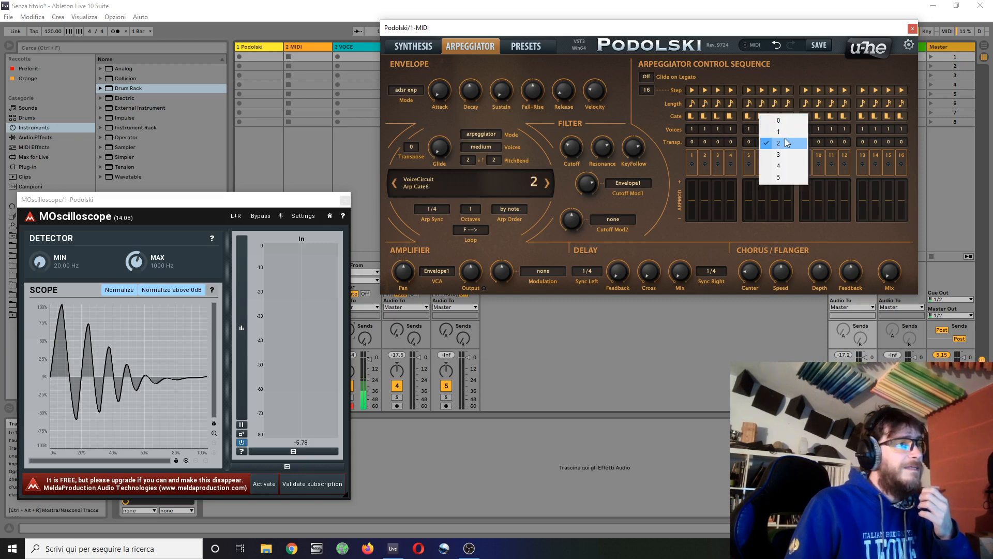
left_click(785, 132)
left_click(785, 117)
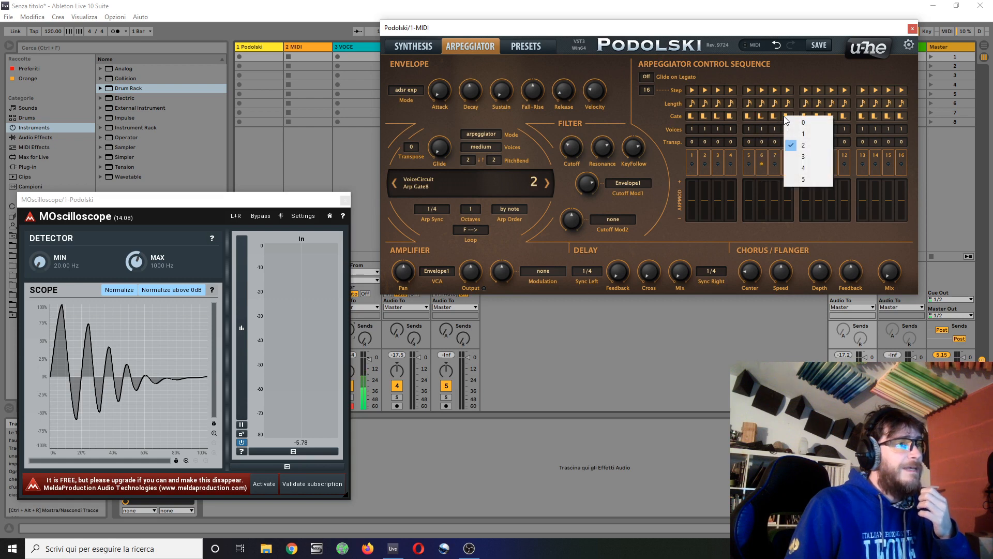
left_click(807, 168)
left_click(807, 114)
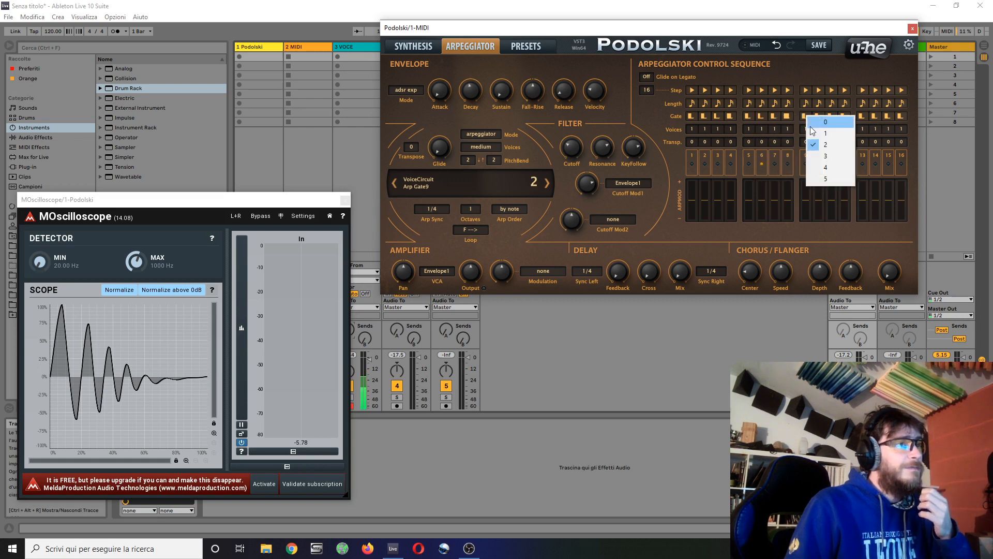
left_click(833, 181)
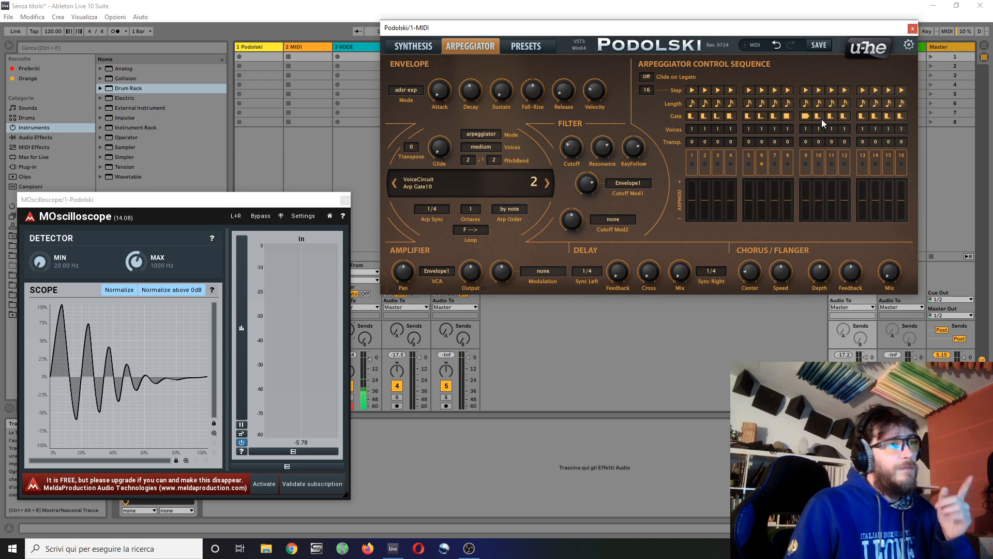
- Transpose arpeggiator step 10 by 2, step 7 by 3 and step 4 by 7
left_click(820, 141)
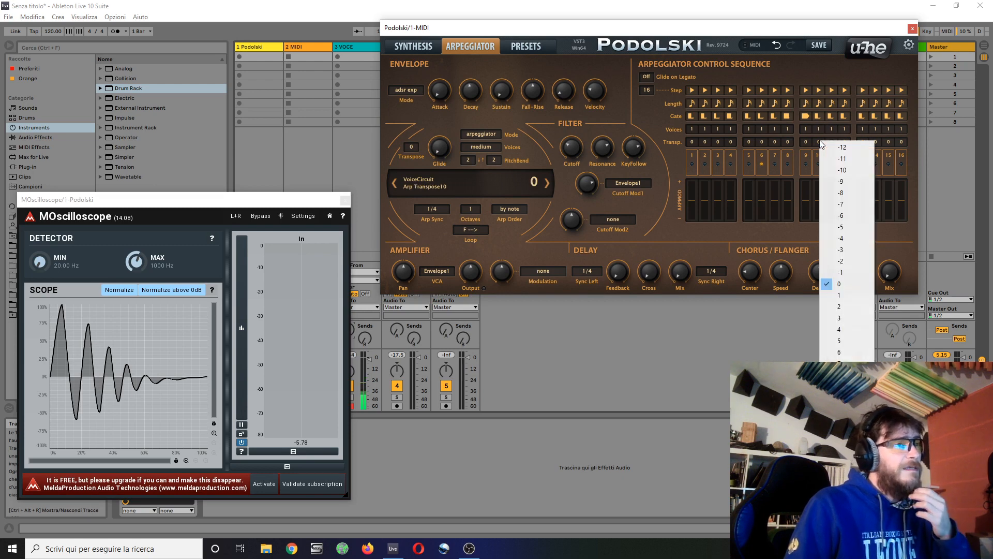
left_click(857, 306)
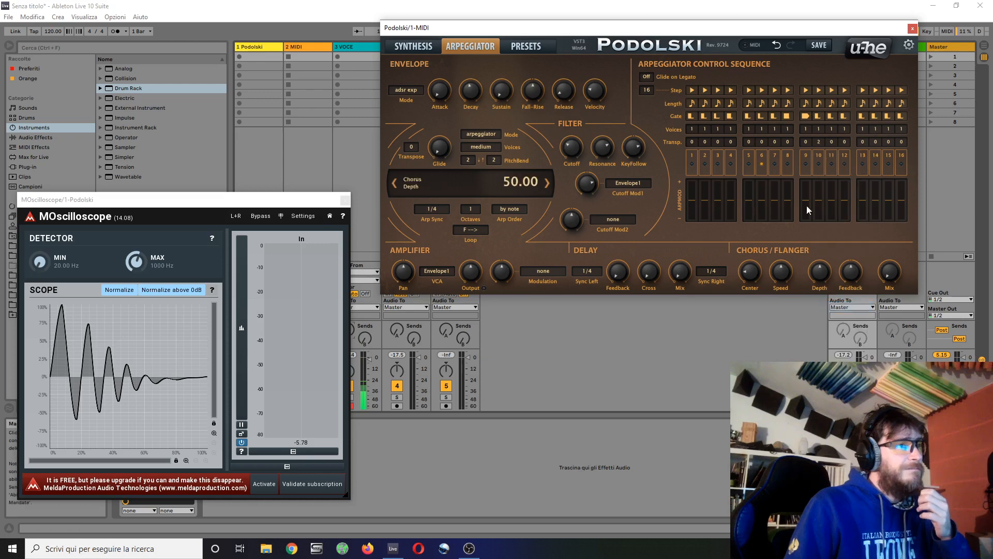
left_click(775, 142)
left_click(812, 320)
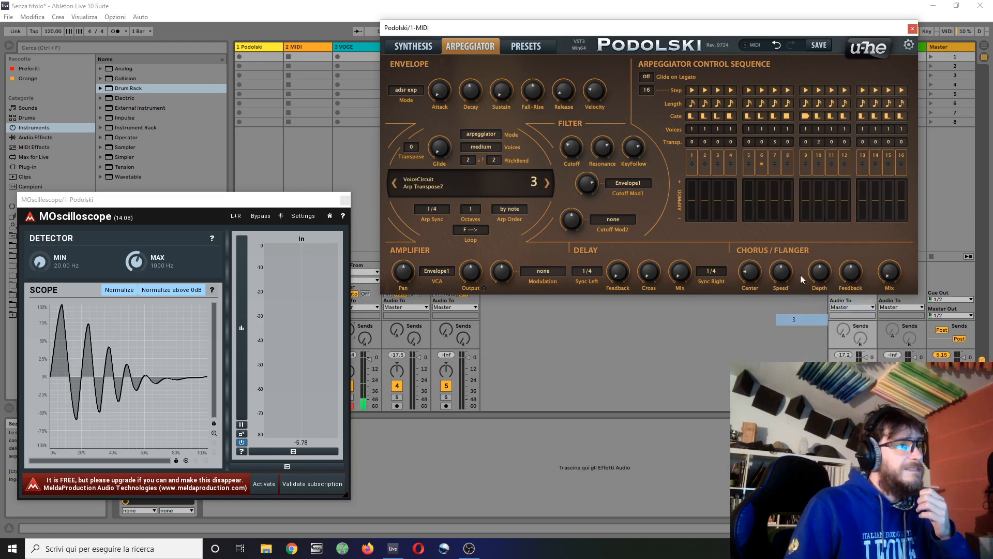
left_click(729, 142)
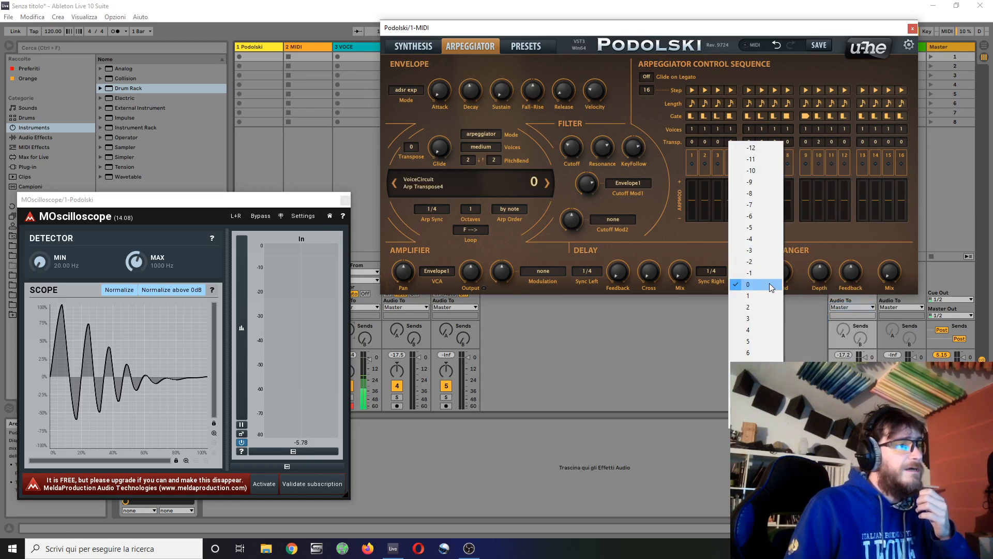
left_click(761, 353)
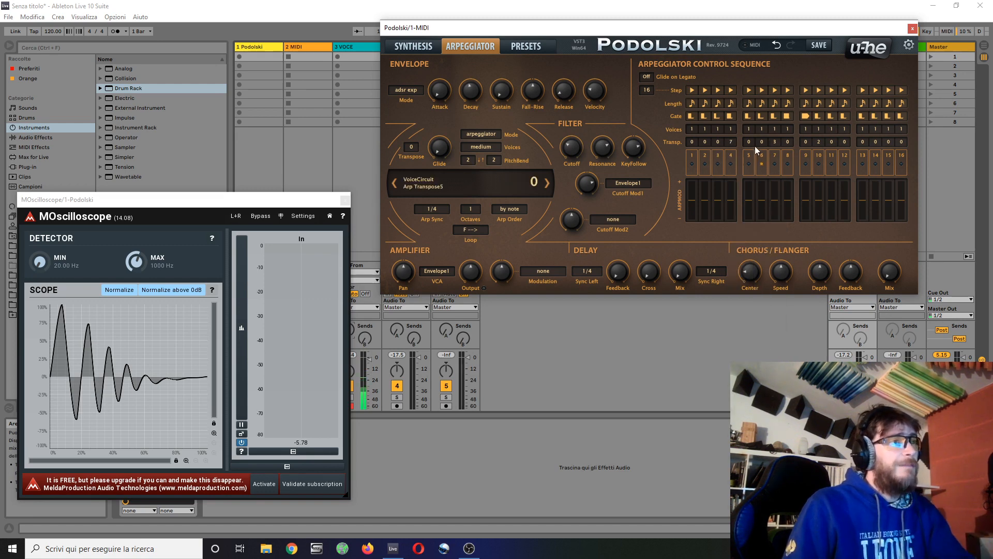
- Transpose arpeggiator step 14 by 3 and step 16 by 10
left_click(876, 141)
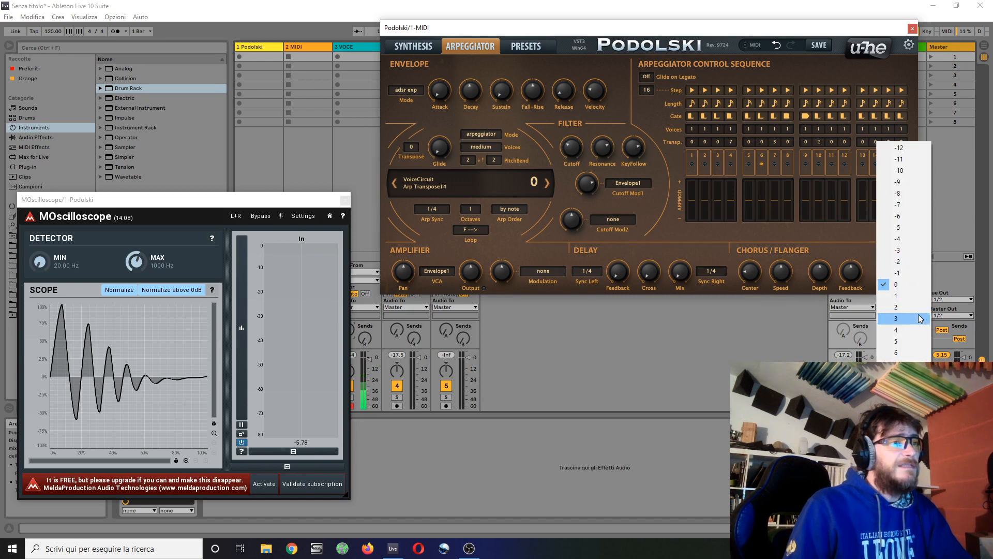
left_click(918, 318)
left_click(900, 142)
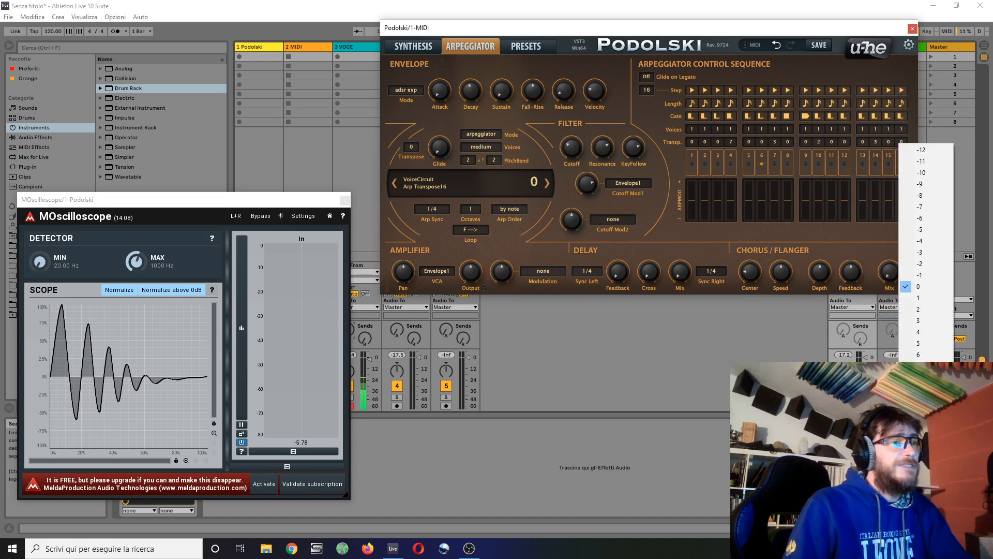
left_click(918, 400)
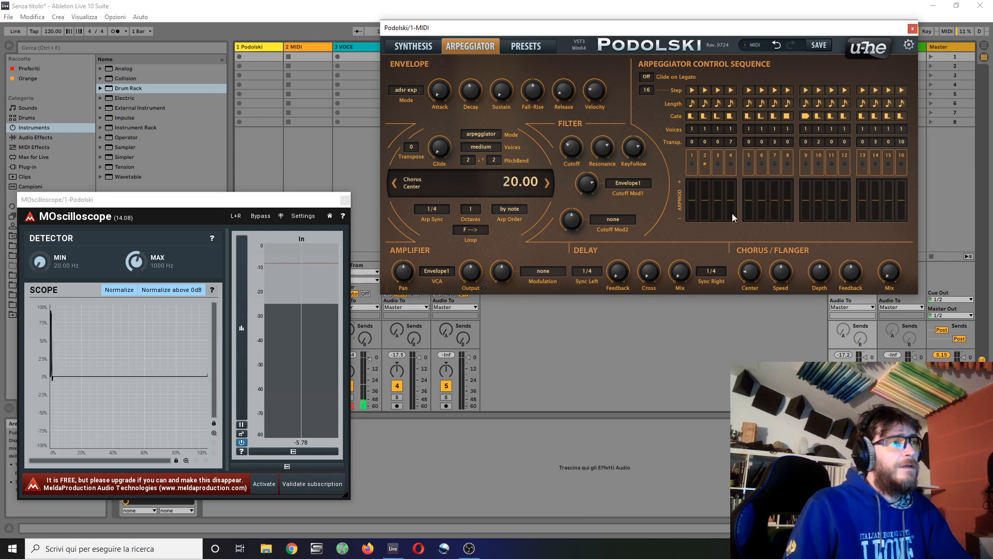
- Set the Arp Sync rate to 1/16 and try the oscillator's WaveWarp control
left_click(413, 46)
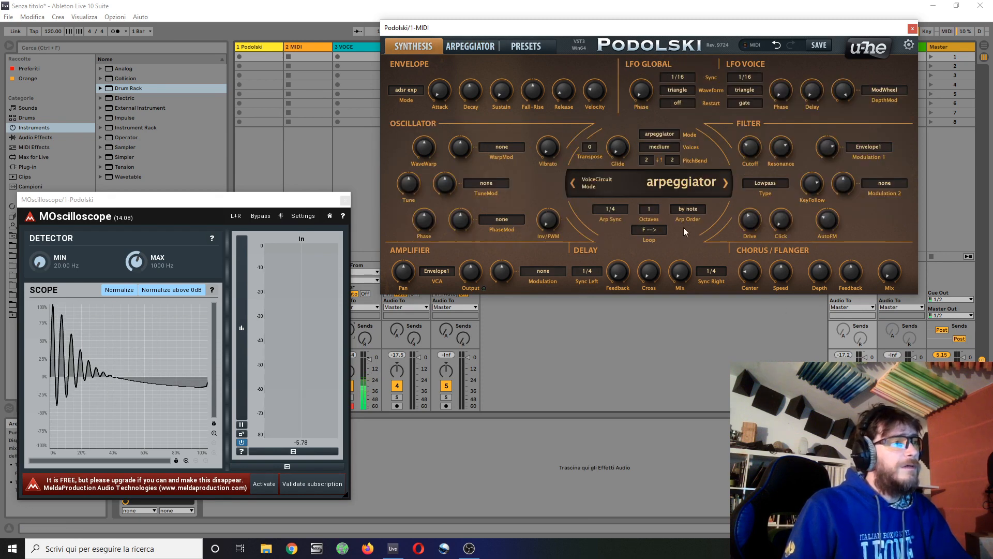
left_click(620, 211)
left_click(648, 240)
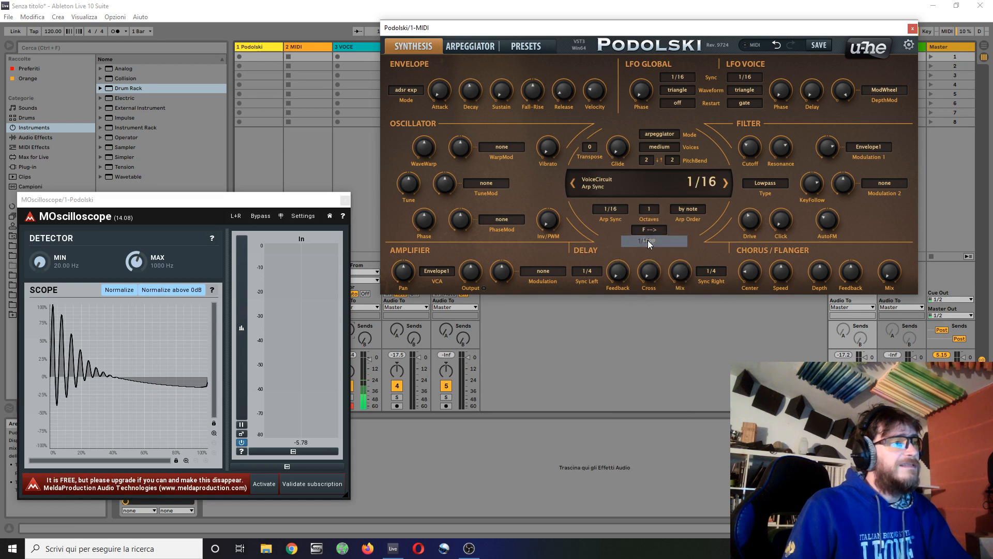
left_click(474, 49)
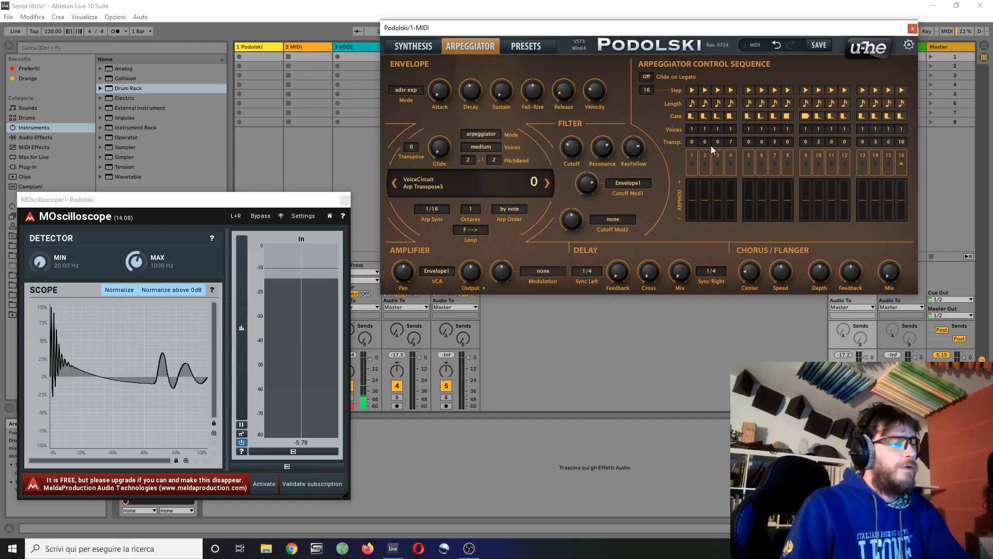
left_click(410, 46)
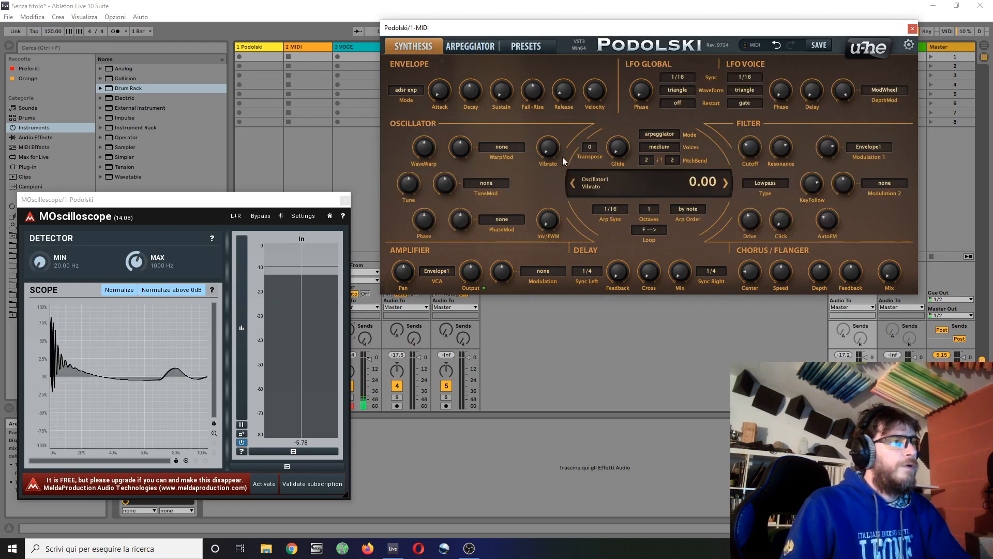
mouse_move(427, 151)
left_mouse_down()
mouse_move(422, 220)
mouse_move(436, 116)
mouse_move(435, 151)
left_mouse_up()
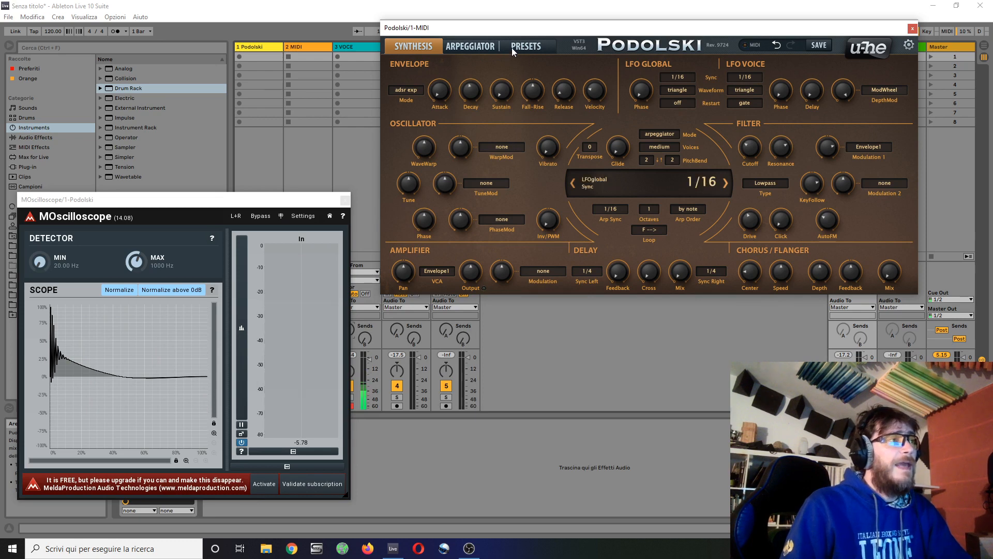
- Create a varied ArpMod pattern across the arpeggiator steps, with step 15 at 24
left_click(488, 46)
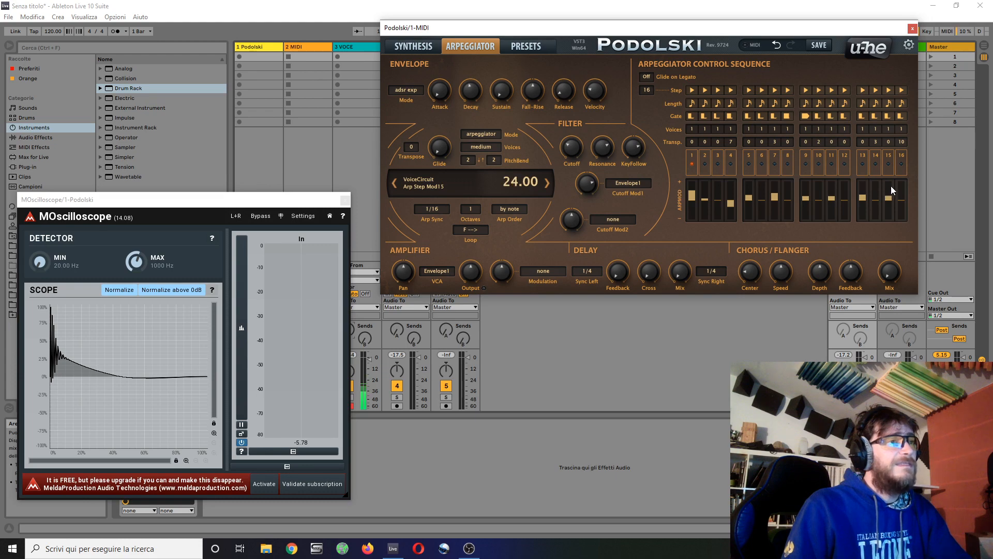
left_click(420, 46)
- Set the filter drive to 41 and assign ArpModulator to the filter's Modulation 2 with a depth of 35
left_click_drag(755, 224, 756, 226)
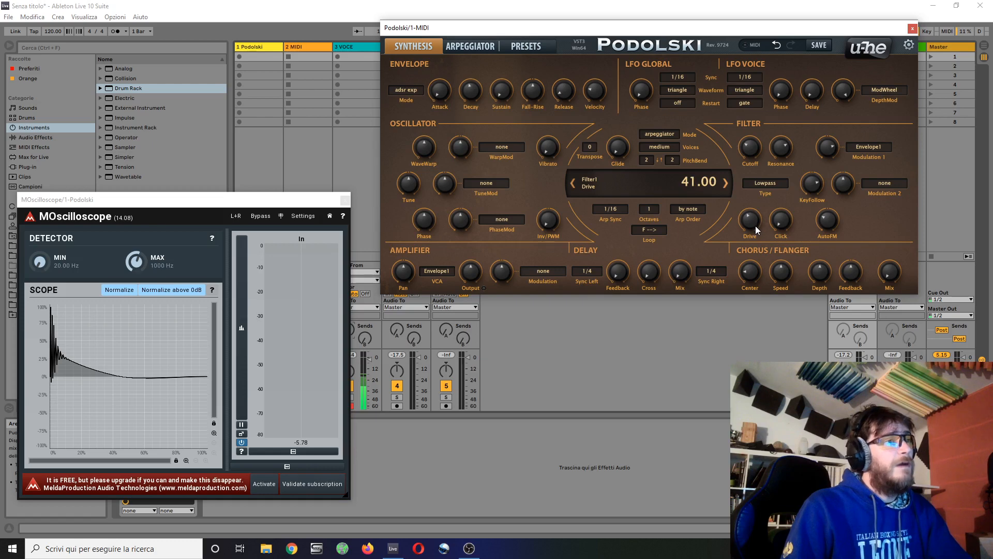
double_click(828, 221)
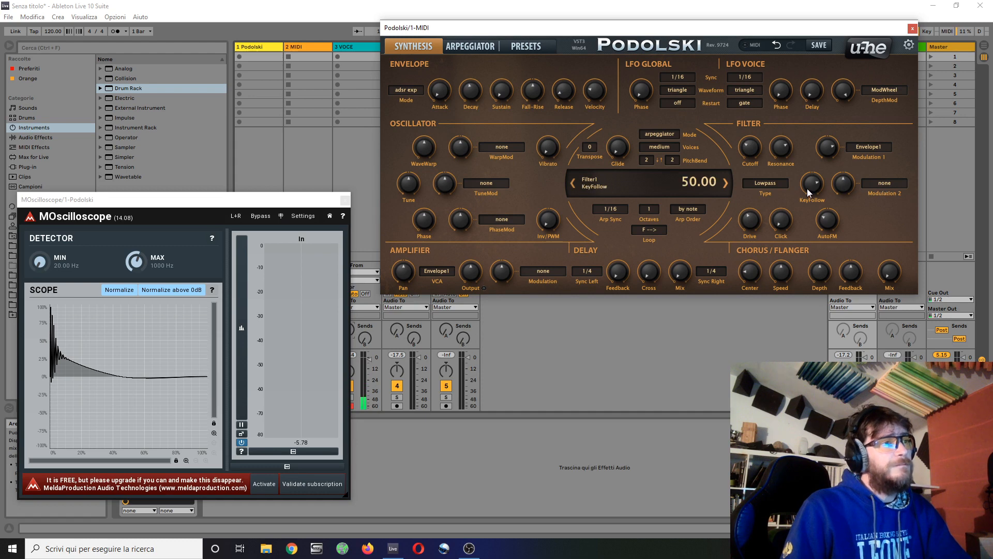
left_click(878, 184)
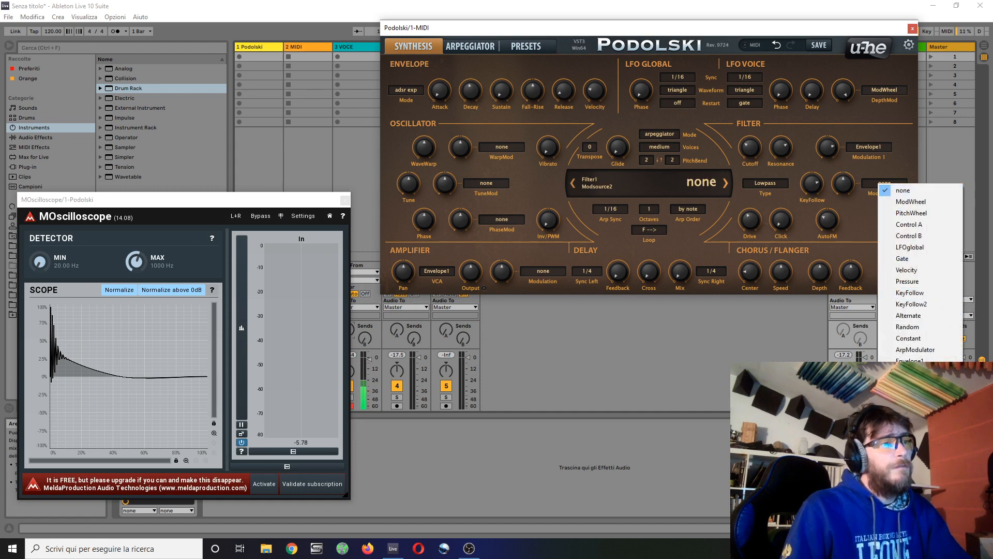
left_click(931, 351)
left_click_drag(847, 181, 854, 166)
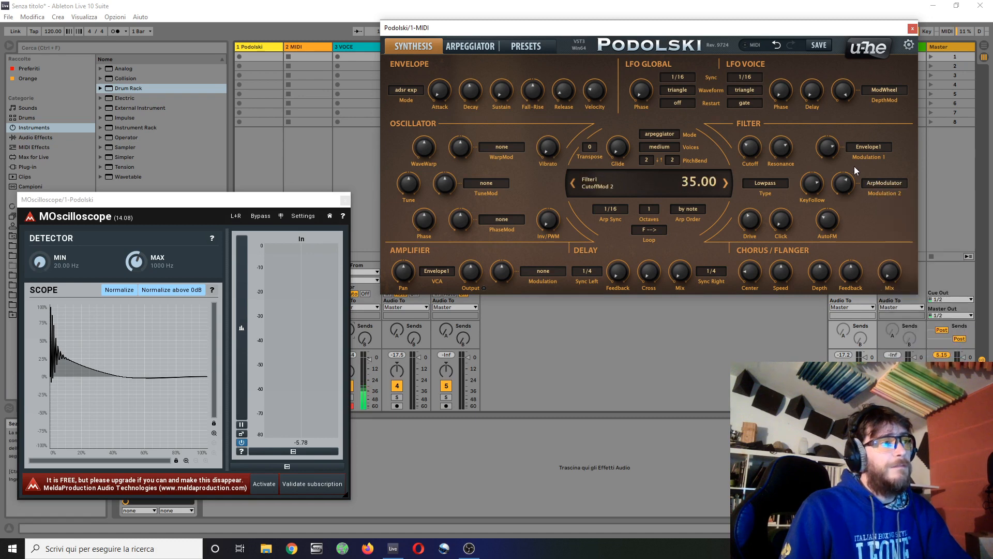
- Assign ArpModulator to the oscillator's WarpMod with a negative depth, and raise the filter drive
left_click(493, 147)
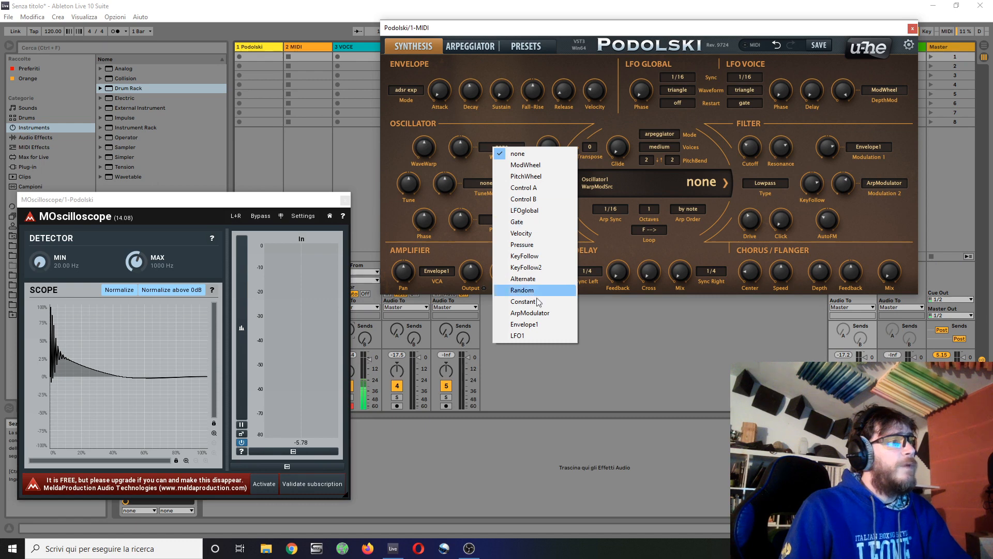
left_click(545, 313)
left_click_drag(458, 148, 462, 172)
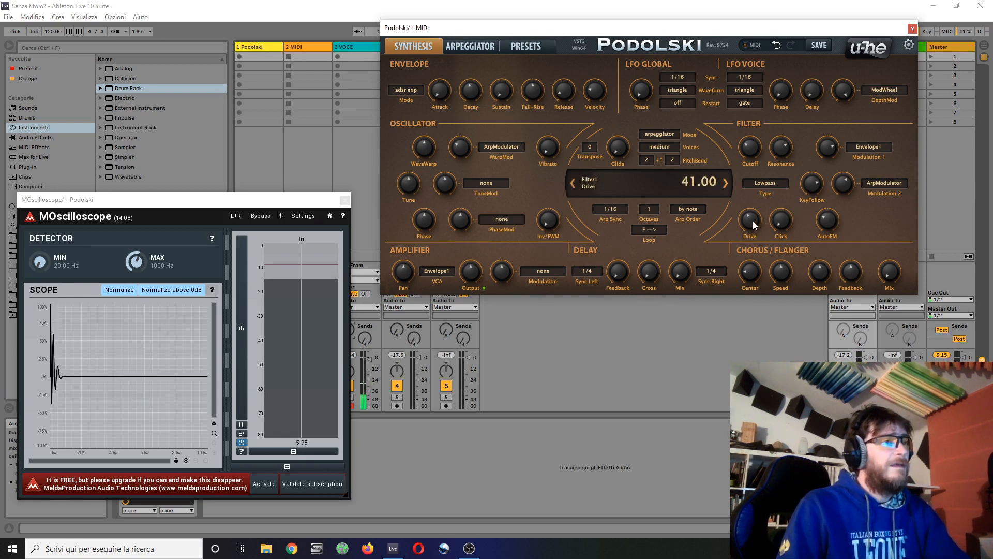
left_click_drag(753, 221, 759, 178)
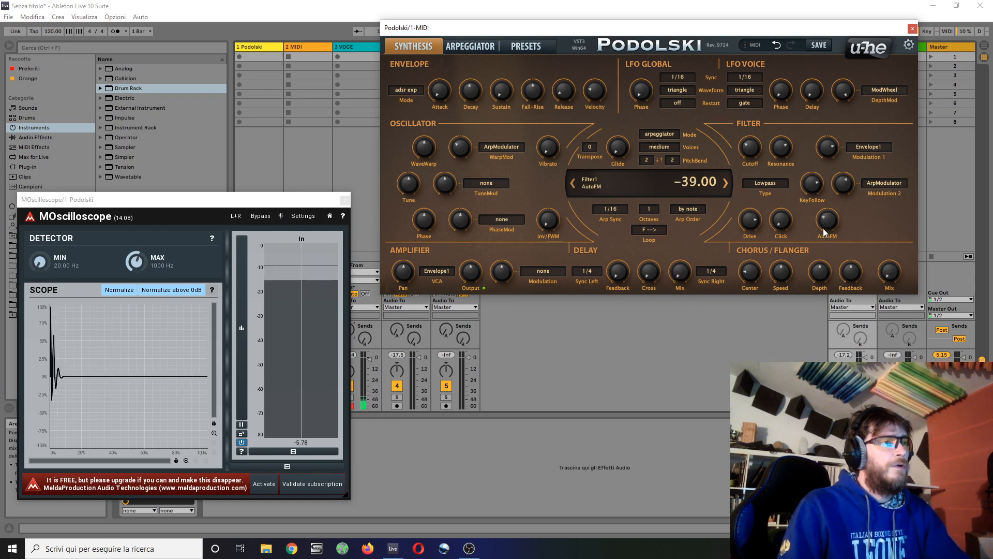
- Readjust the filter's AutoFM, Drive, Cutoff and Resonance amounts while the arpeggio plays
mouse_move(824, 229)
left_mouse_down()
mouse_move(834, 254)
mouse_move(834, 236)
left_mouse_up()
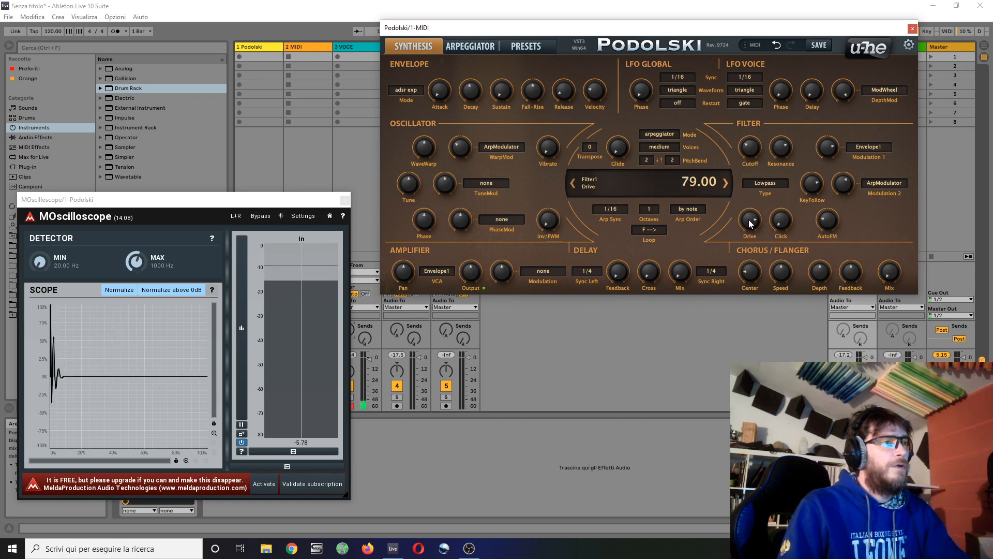
left_click_drag(749, 220, 754, 246)
left_click_drag(752, 149, 752, 179)
mouse_move(781, 148)
left_mouse_down()
mouse_move(784, 128)
mouse_move(784, 156)
left_mouse_up()
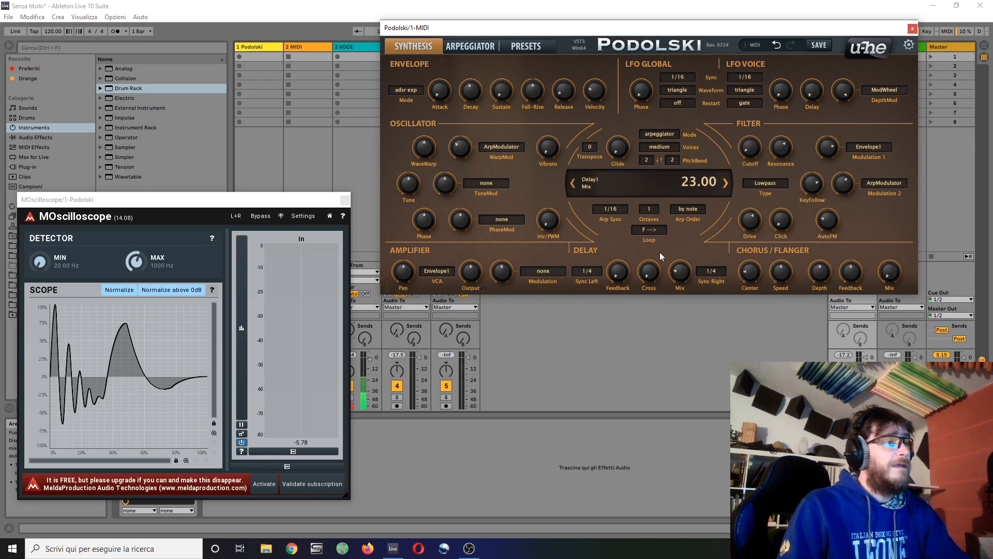
- Set the delay sync to 1/8 on the left and 1/8 dot on the right, and sweep the filter Cutoff
left_click(595, 272)
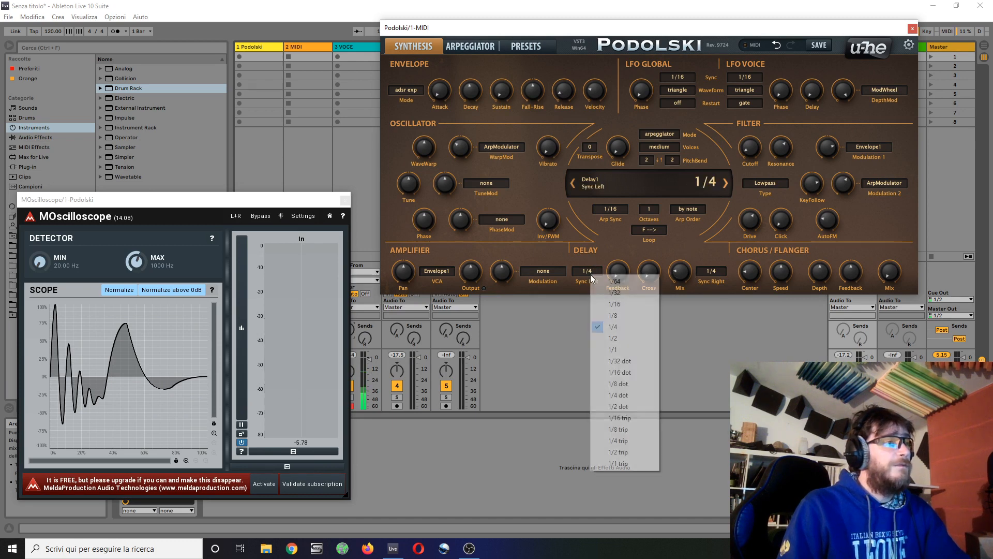
left_click(625, 316)
left_click(715, 277)
left_click(751, 381)
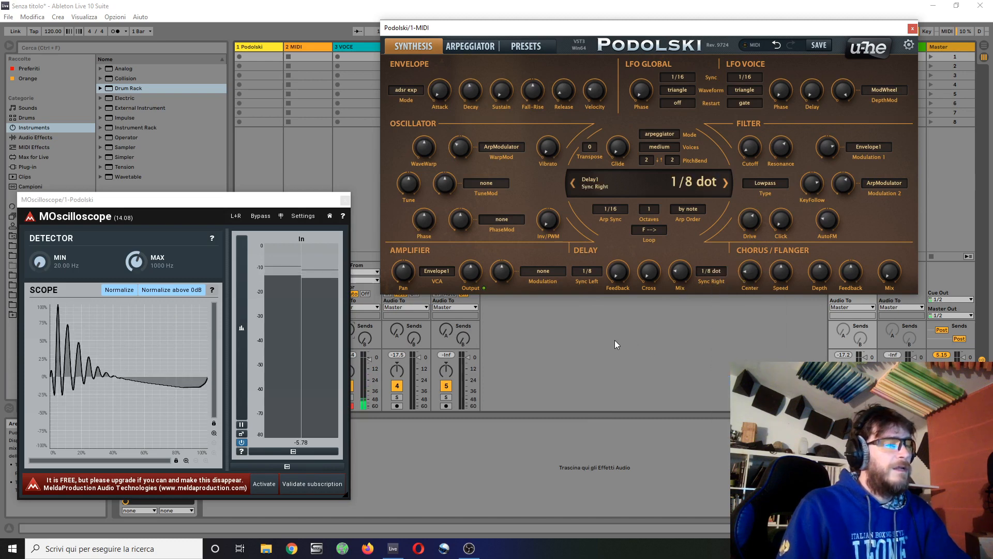
mouse_move(749, 149)
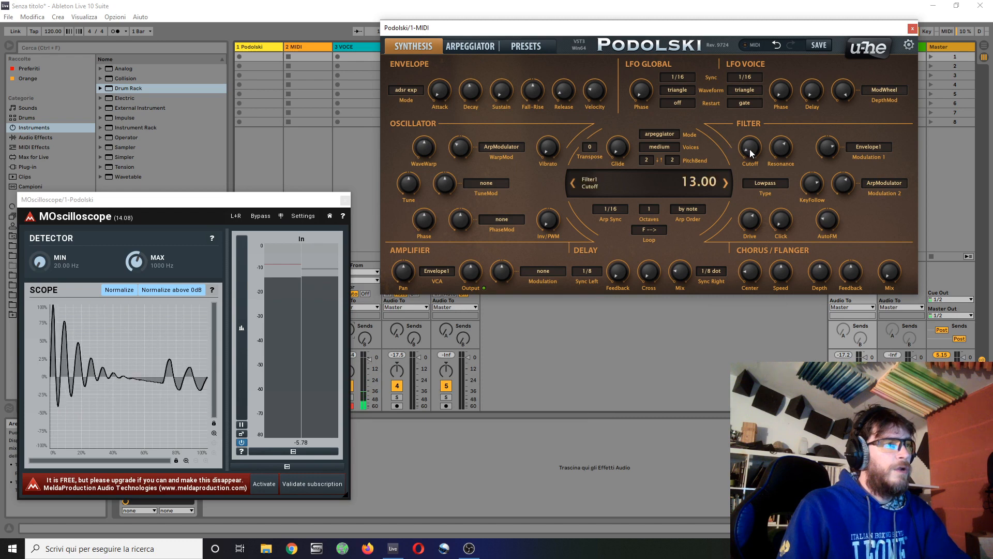
left_click_drag(765, 117, 764, 150)
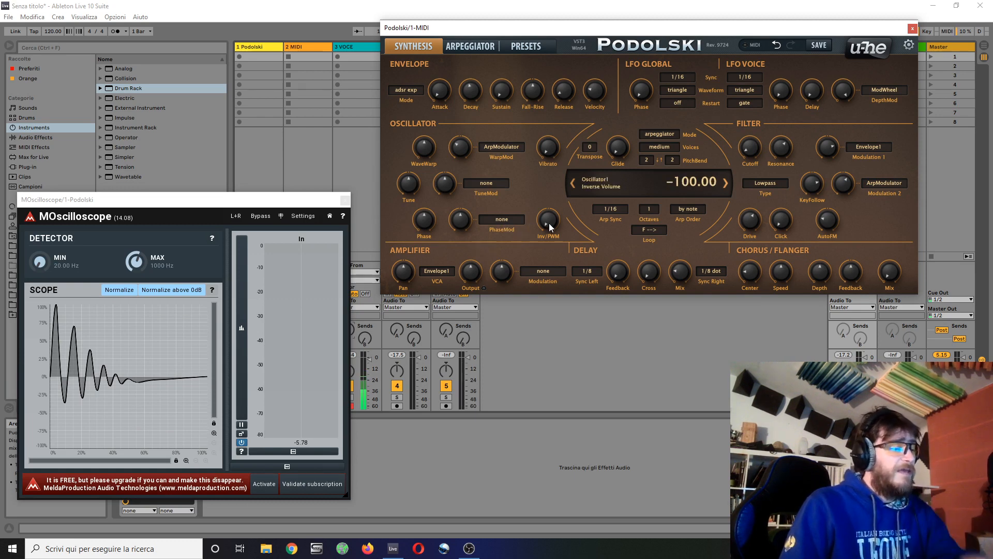
- Raise the oscillator's Inv/PWM amount and set its Phase to 19
left_click_drag(549, 222, 570, 134)
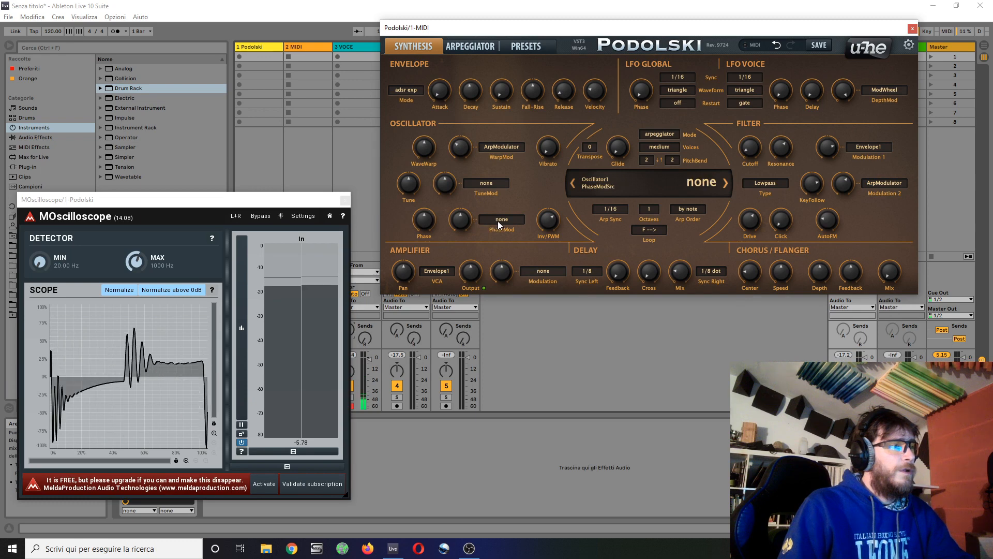
left_click_drag(459, 222, 445, 260)
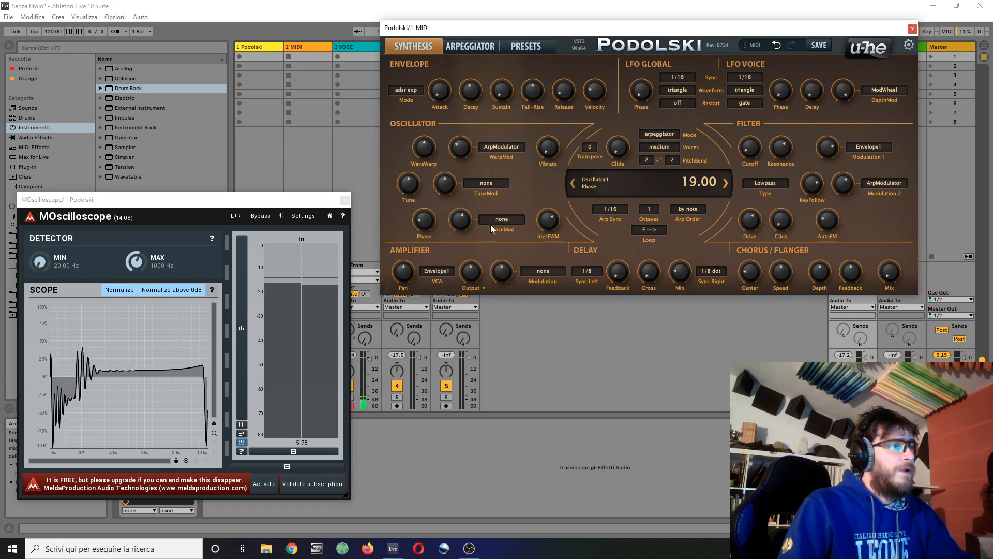
- Assign ModWheel as the oscillator's PhaseMod source and raise its modulation depth
left_click(505, 216)
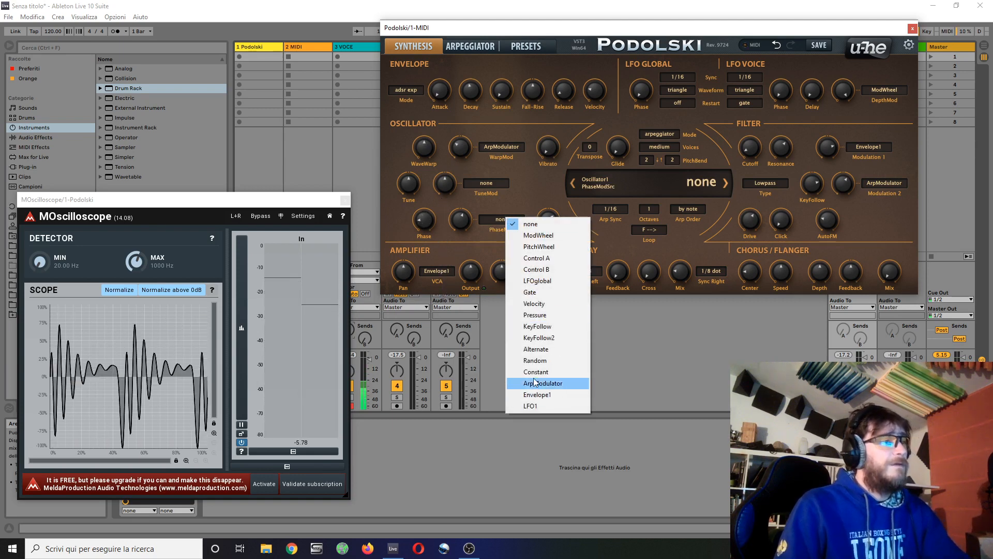
left_click(544, 235)
left_click_drag(465, 221, 469, 168)
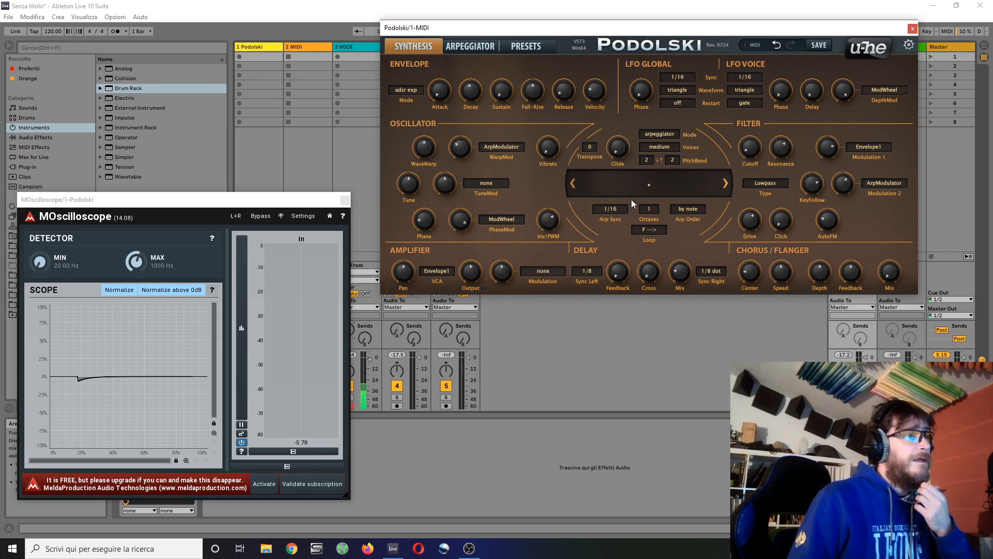
- Load a plain poly preset in place of the current patch and change its filter Type to Bandpass
left_click(653, 189)
left_click(693, 276)
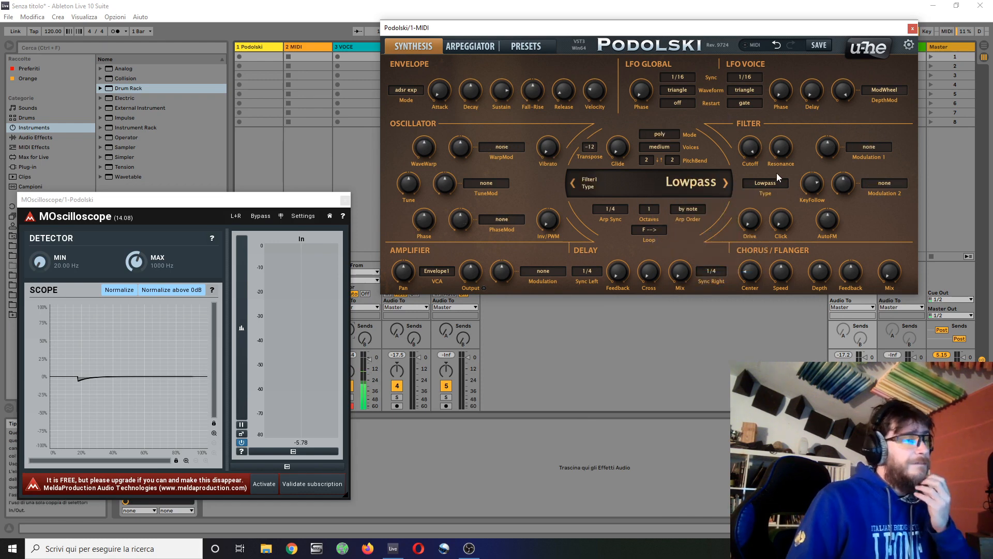
left_click(771, 185)
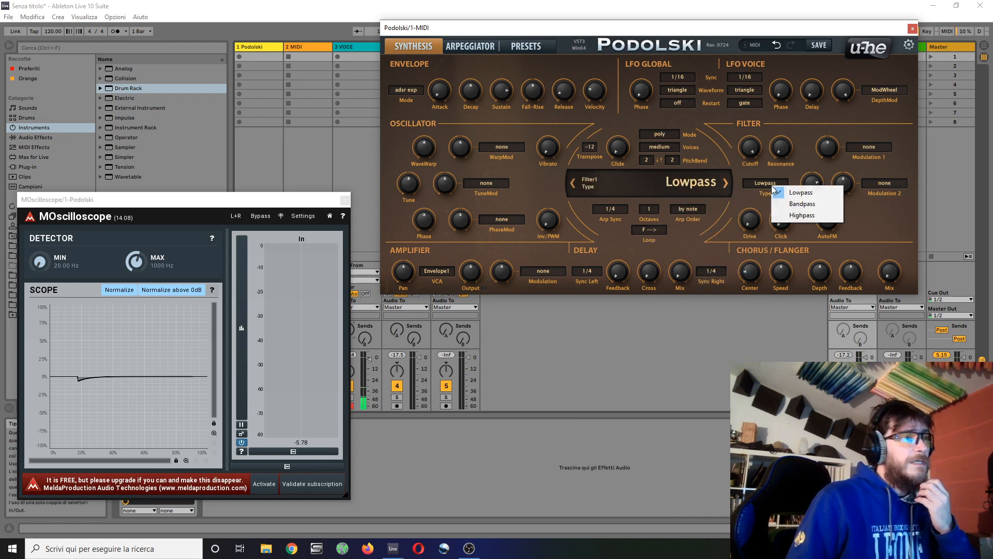
left_click(813, 205)
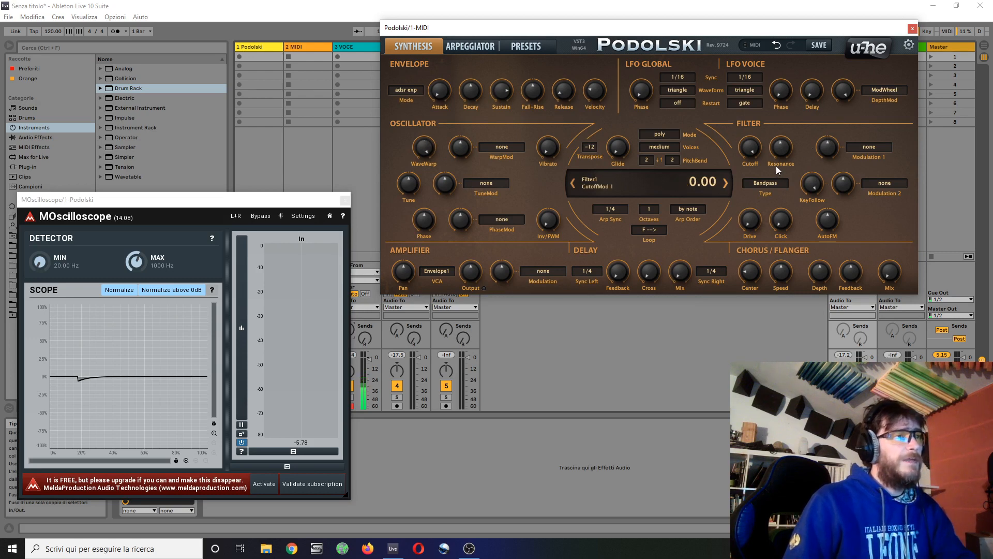
- Set the oscillator's Phase to about 30 and shape the bandpass filter with its Cutoff and Resonance
left_click_drag(785, 149, 788, 135)
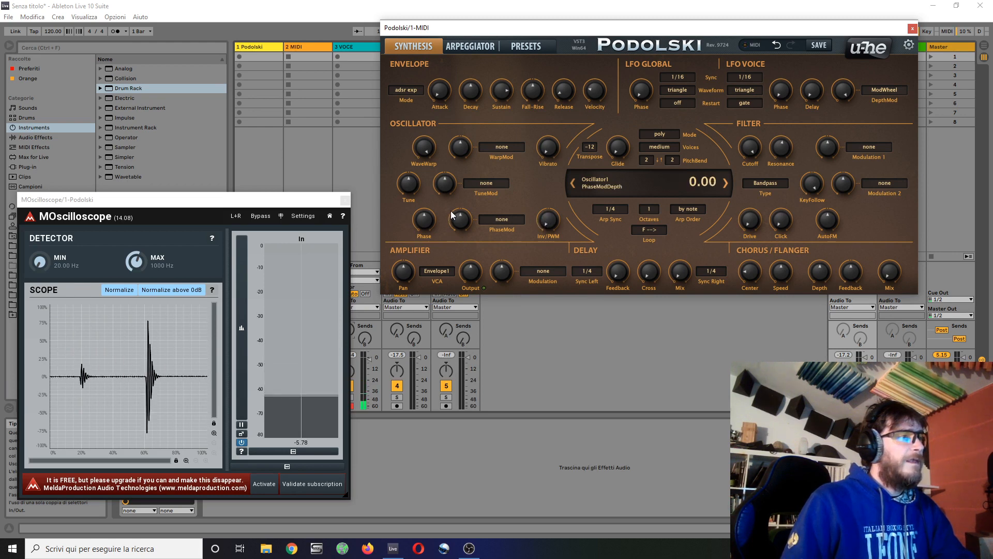
left_click_drag(428, 218, 430, 244)
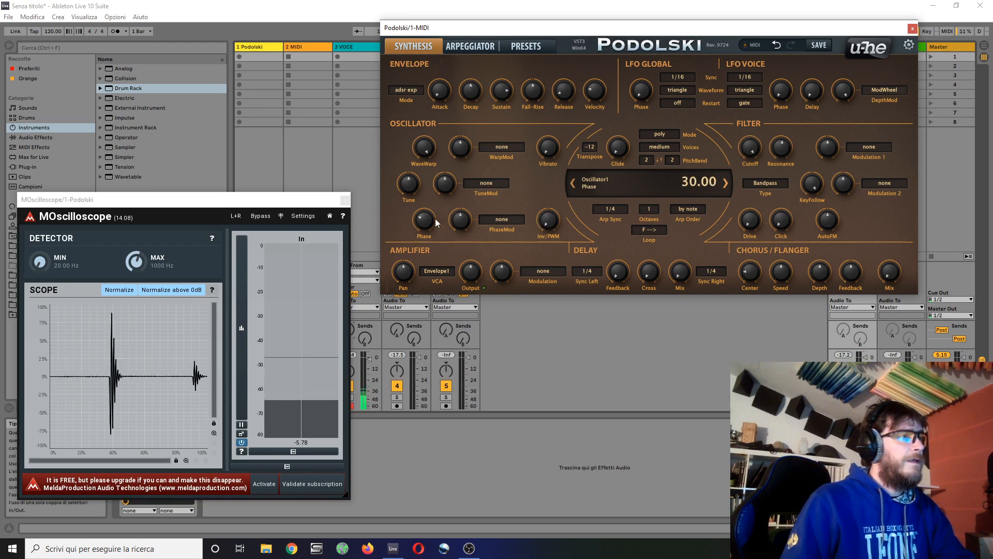
left_click_drag(752, 185, 764, 235)
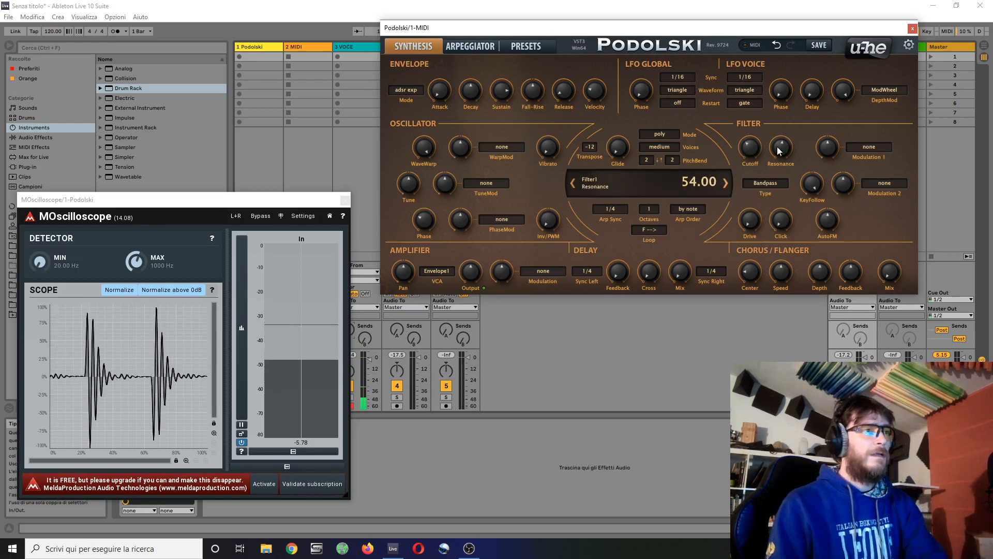
left_click_drag(777, 147, 755, 145)
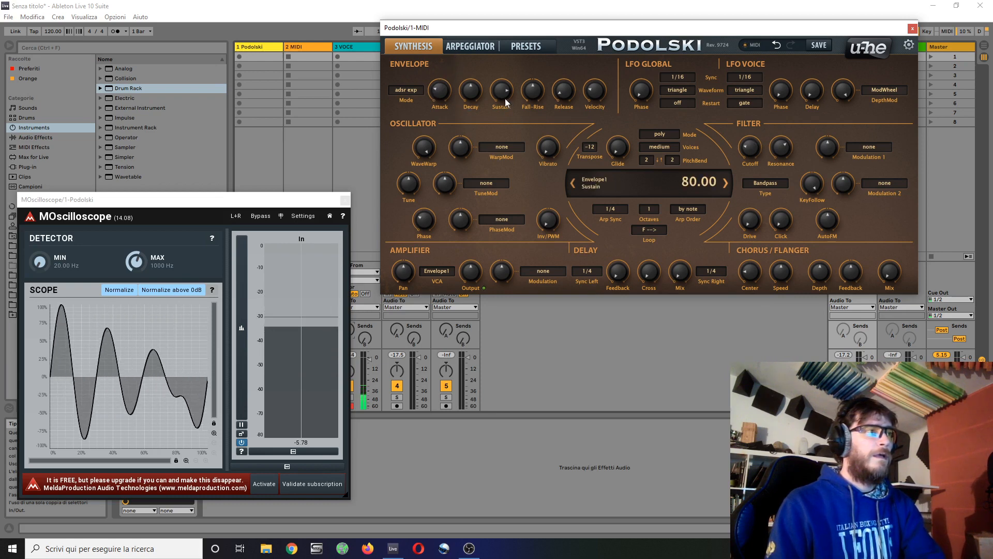
- Lower the envelope's Sustain, and set the filter's AutoFM to -63 with more Resonance
left_click_drag(504, 109, 504, 111)
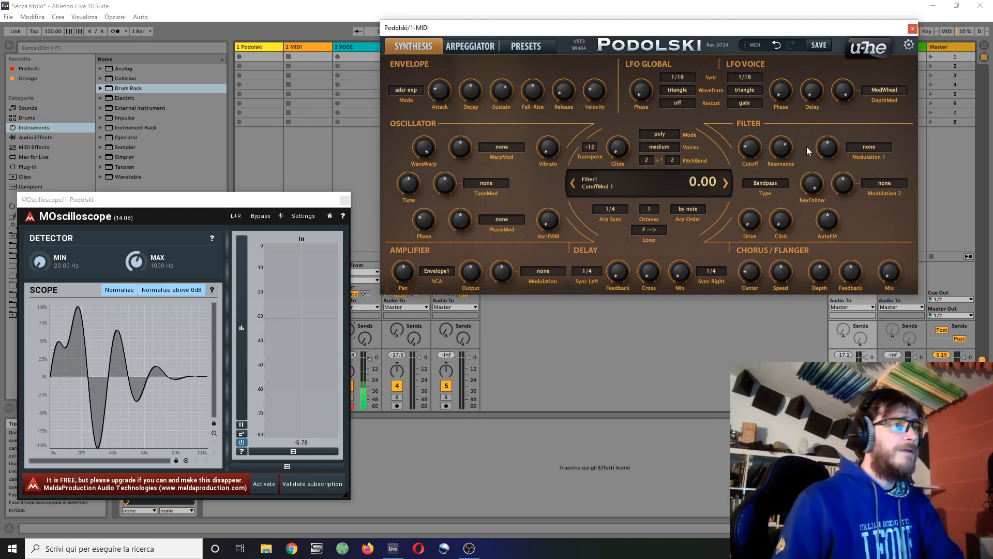
left_click_drag(782, 150, 781, 134)
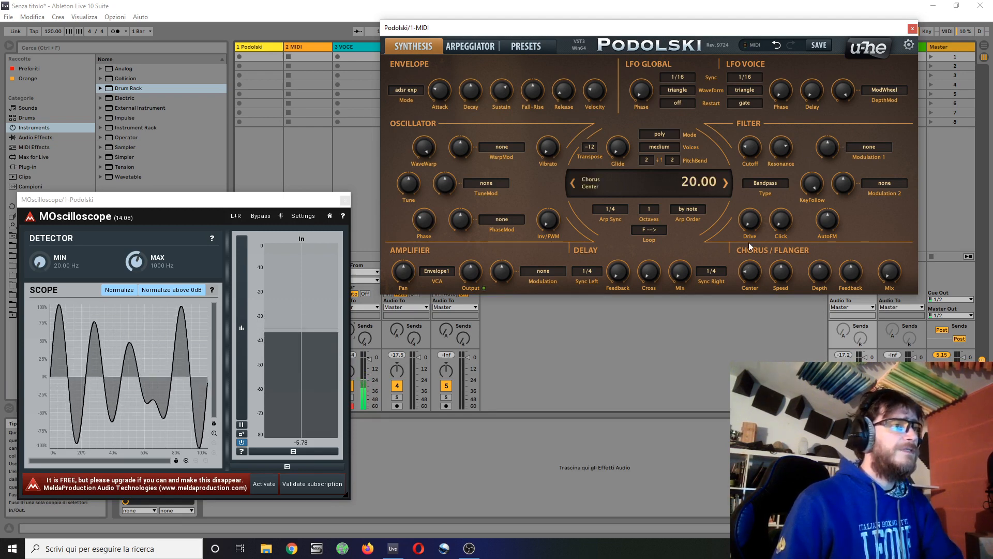
left_click_drag(833, 225, 822, 249)
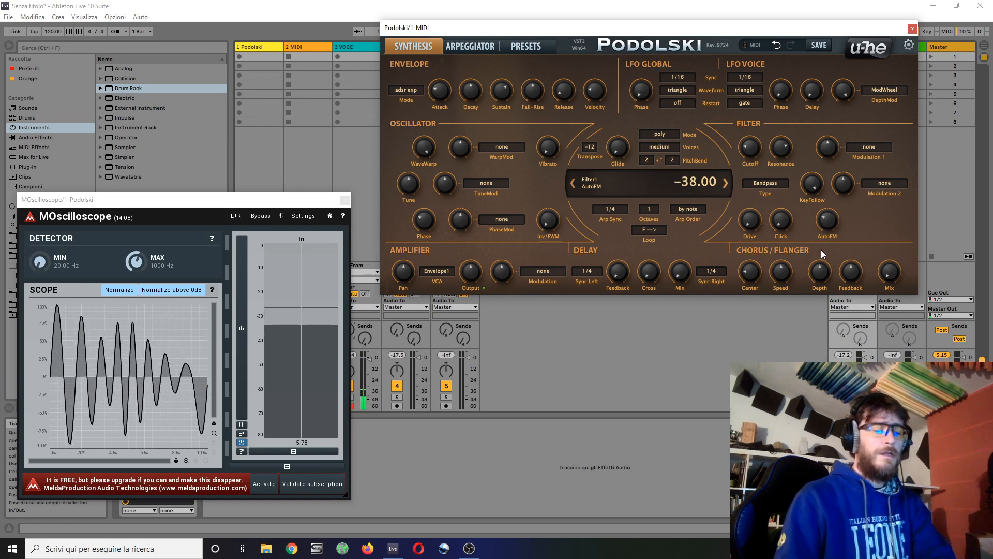
mouse_move(829, 220)
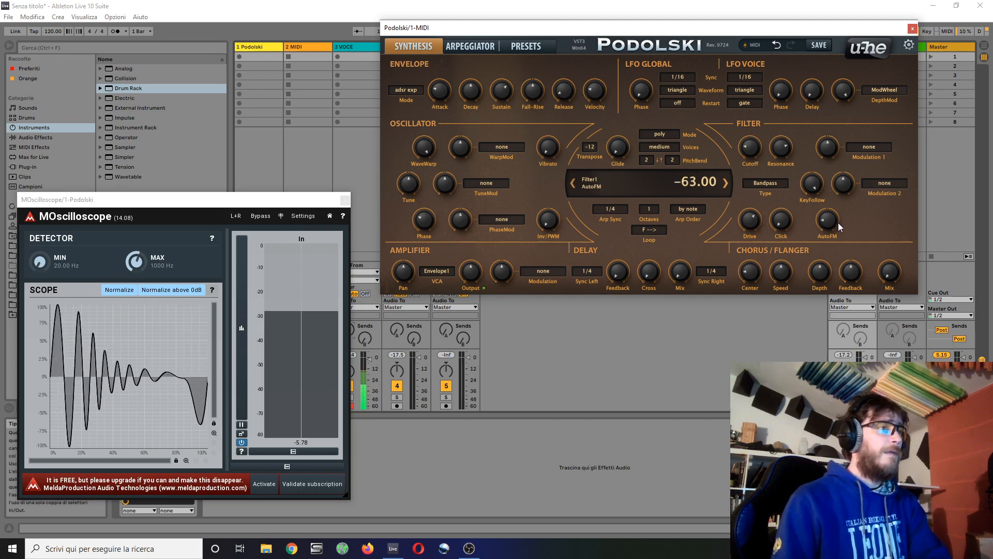
- Switch the synth's voice Mode to legato
left_click(656, 136)
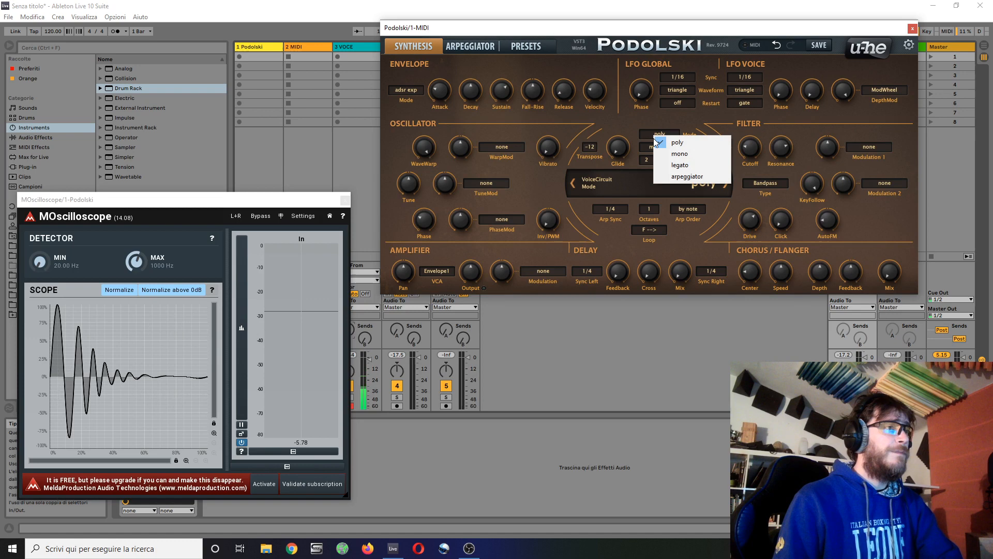
left_click(689, 166)
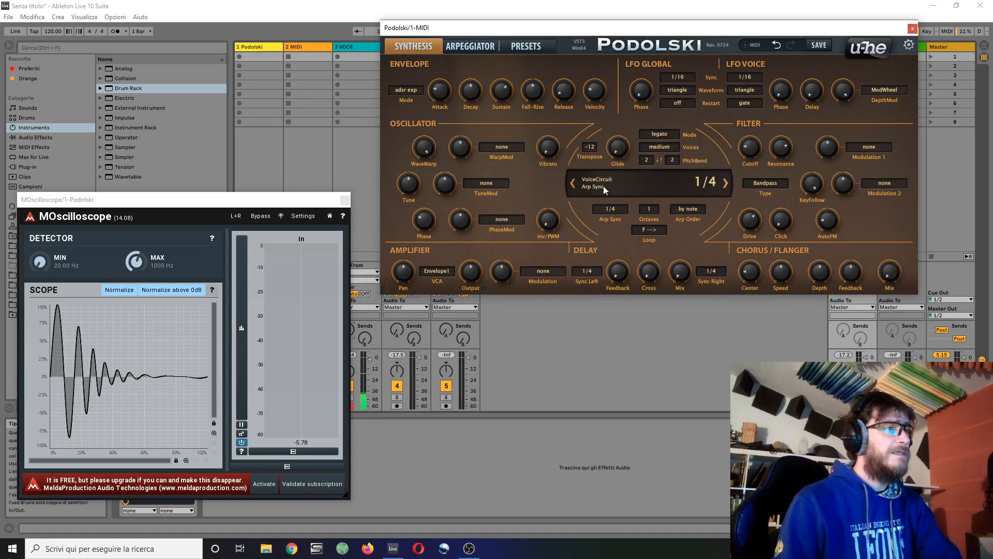
left_click_drag(632, 108, 632, 109)
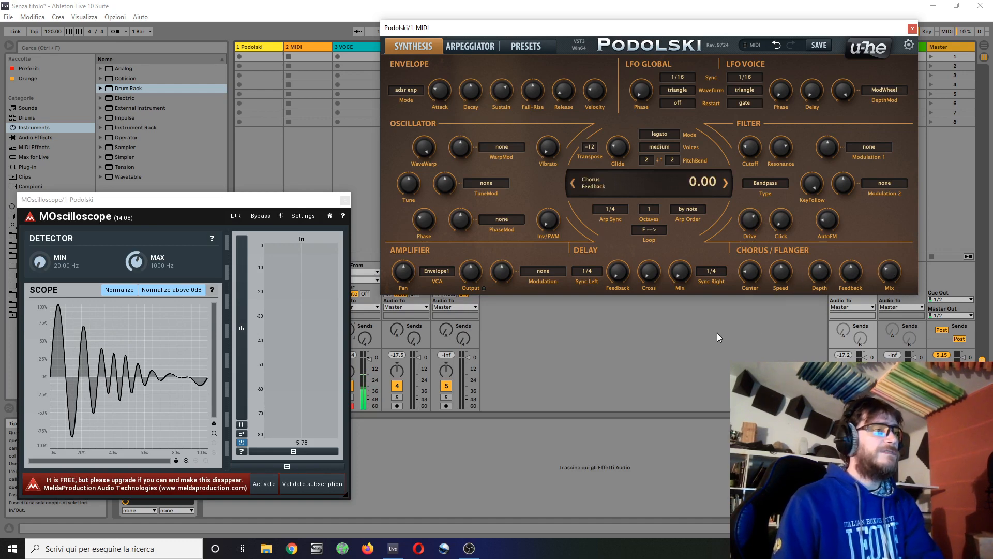
left_click_drag(691, 241, 691, 242)
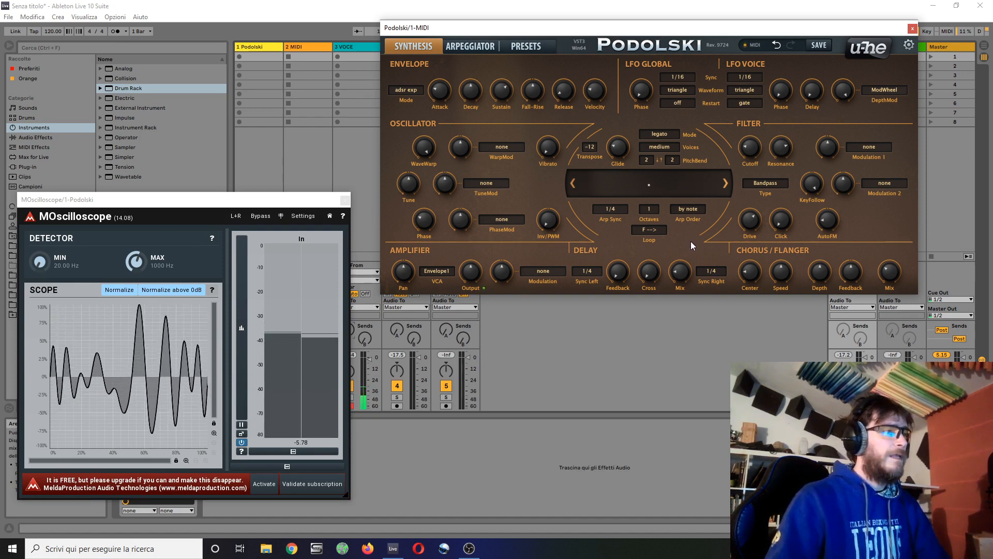
- Set the LFO Voice DepthMod source to Pressure and the oscillator's TuneMod source to LFO1
left_click(875, 91)
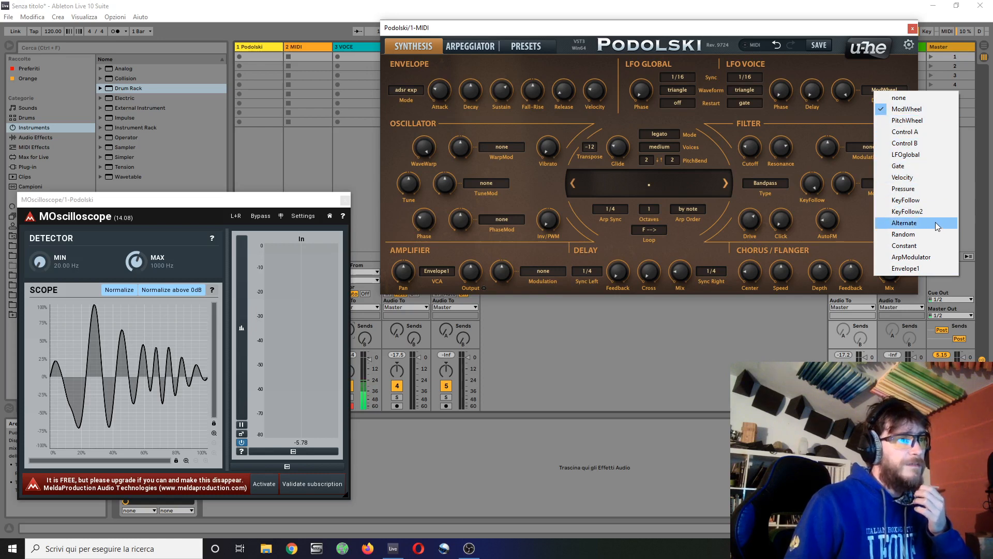
left_click(921, 189)
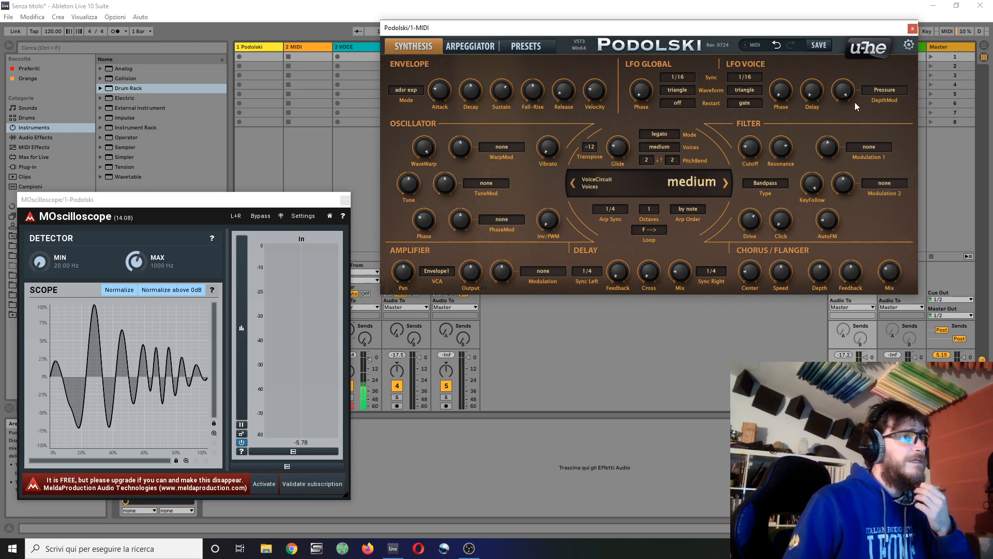
left_click(490, 183)
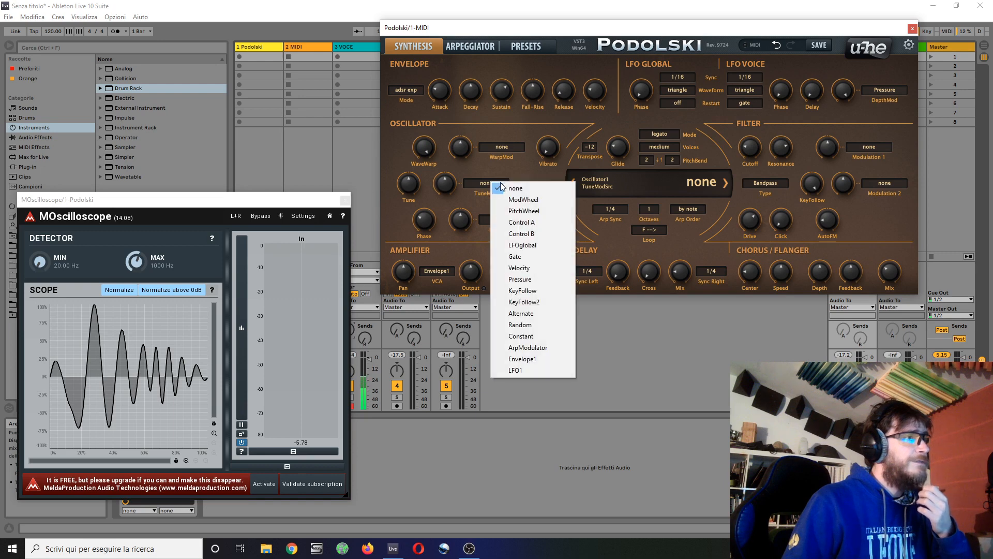
left_click(540, 369)
- Try the LFO Voice Sync at 0.1s with the oscillator's TuneMod depth raised, and return the Sync to 1/16
left_click(747, 77)
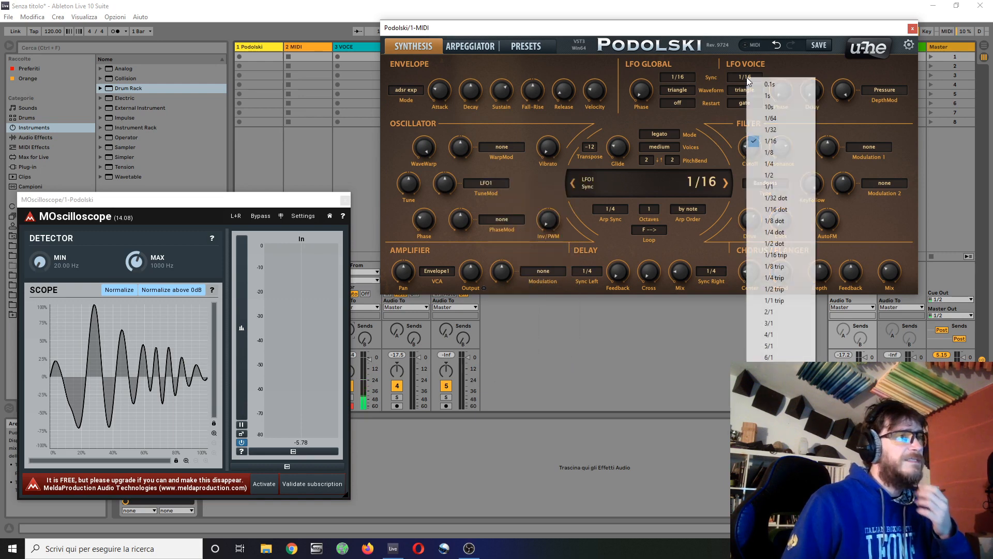
left_click(769, 85)
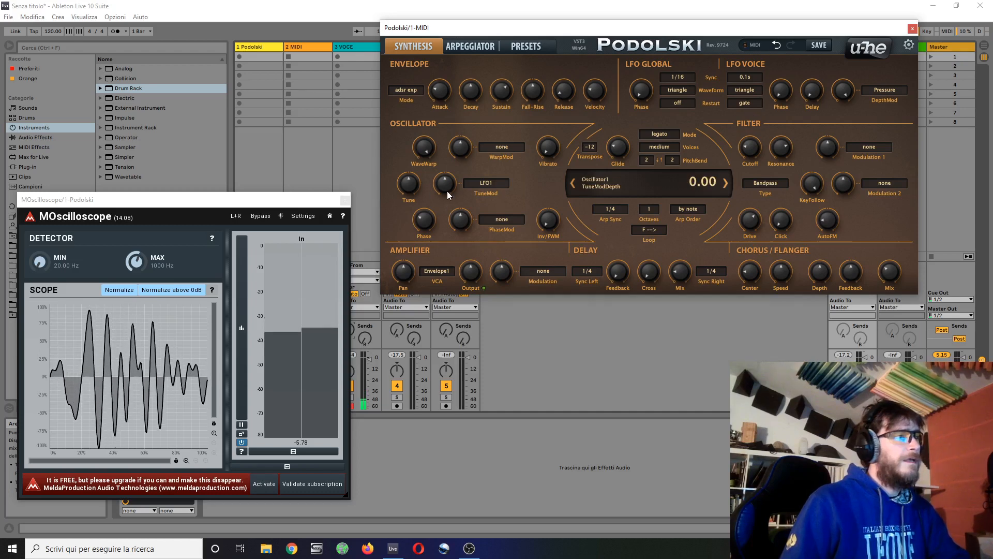
left_click_drag(447, 191, 451, 167)
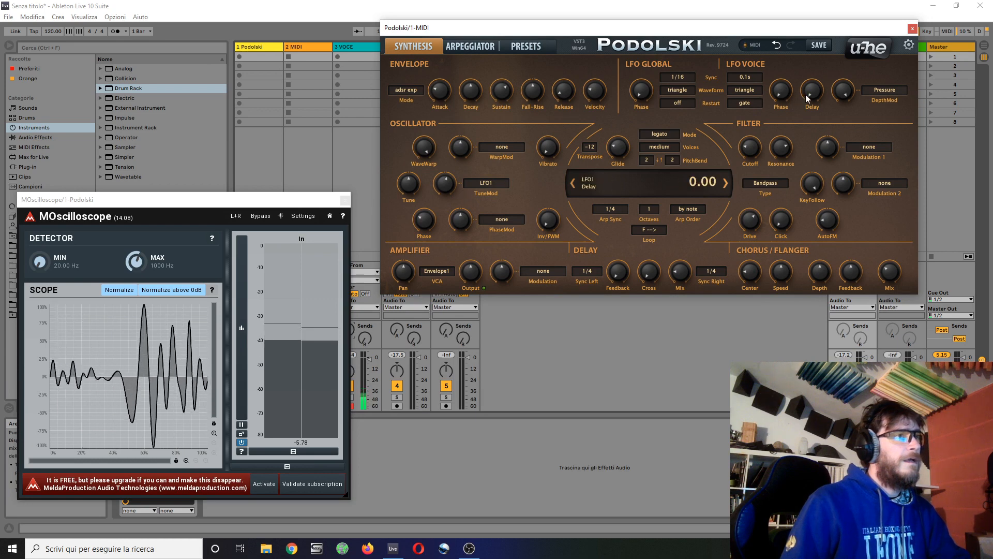
left_click(738, 75)
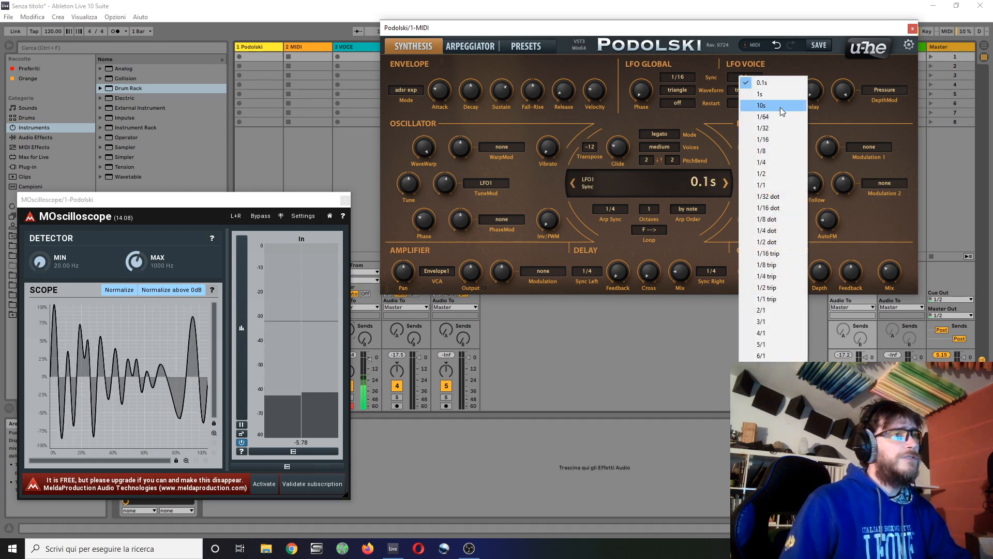
left_click(773, 139)
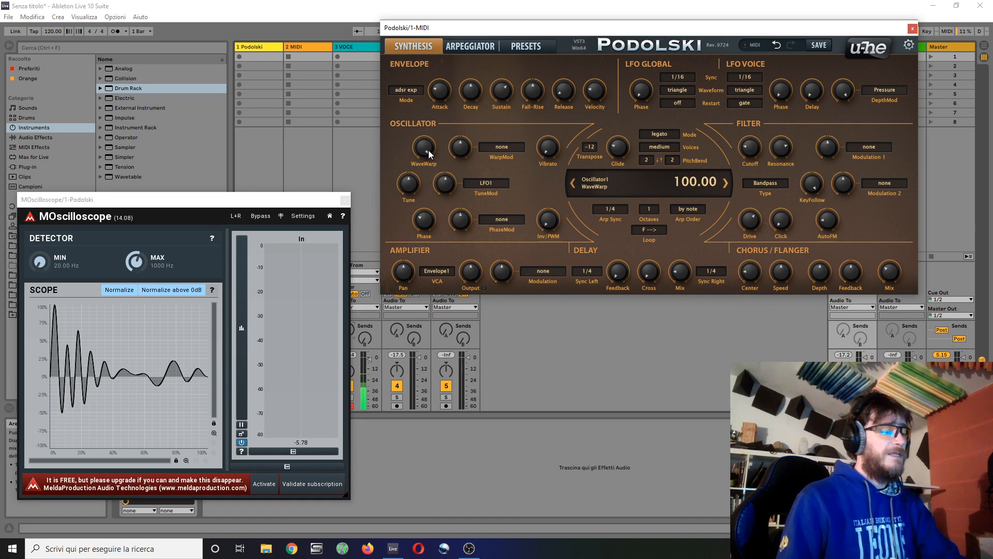
- Set the oscillator's WaveWarp to 100, and assign ModWheel as its WarpMod source with a depth of -53
left_click_drag(426, 149, 424, 206)
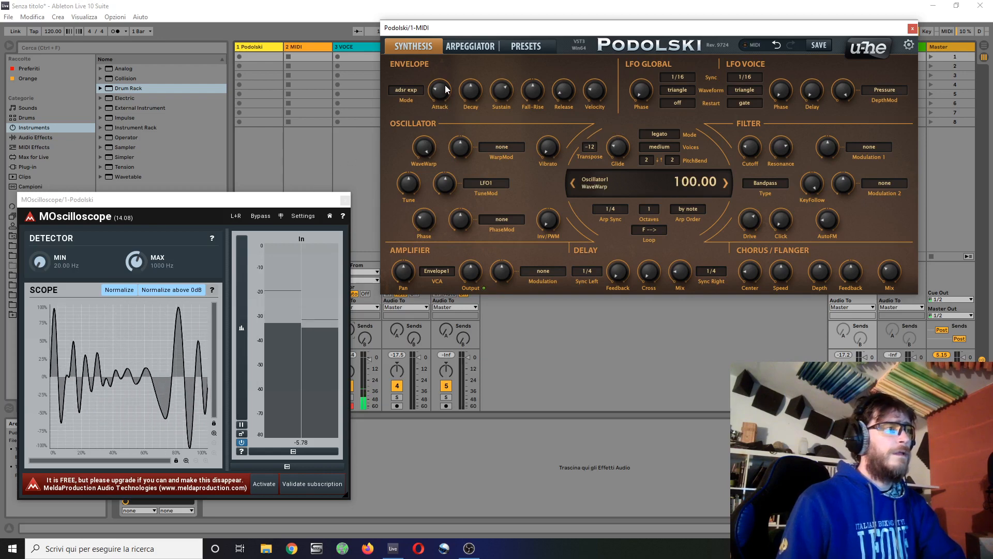
left_click(511, 145)
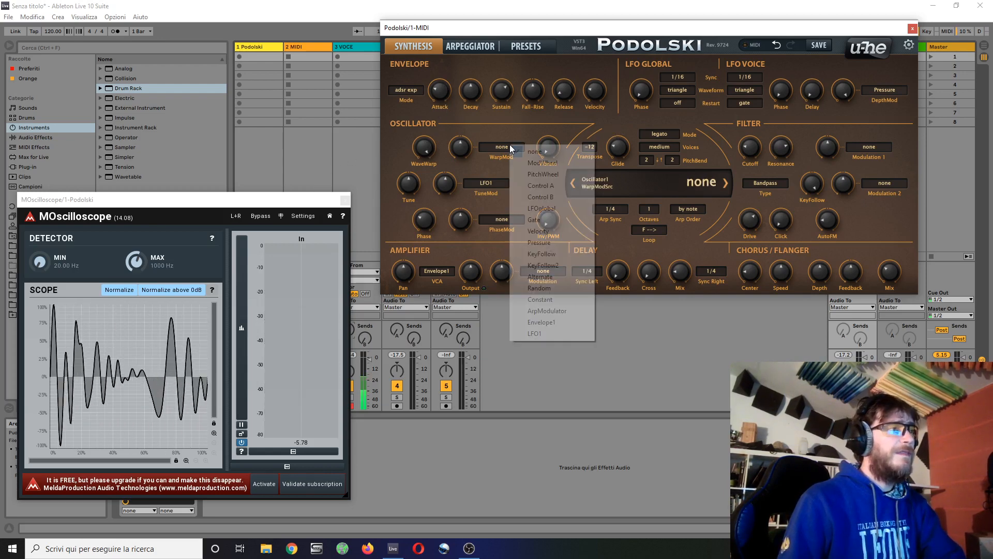
left_click(556, 163)
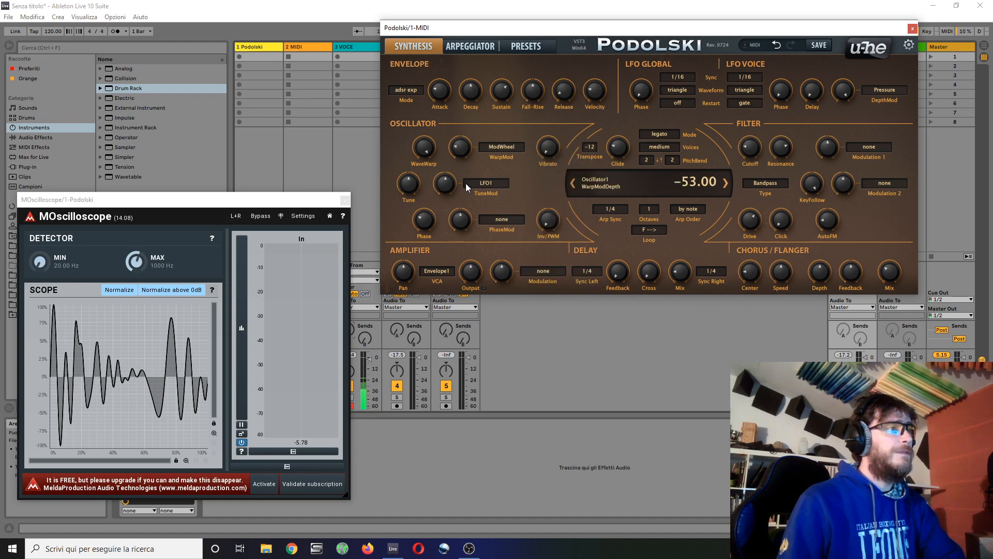
- Assign ModWheel to the filter's Modulation 1 with a depth of about 32, and lower the filter's Cutoff
left_click(870, 147)
left_click(882, 164)
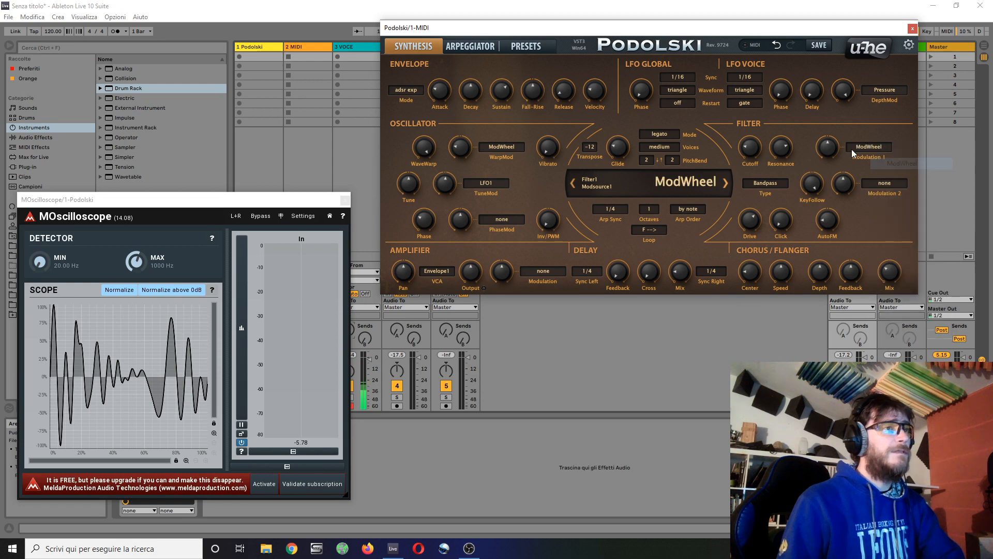
left_click_drag(828, 148, 845, 133)
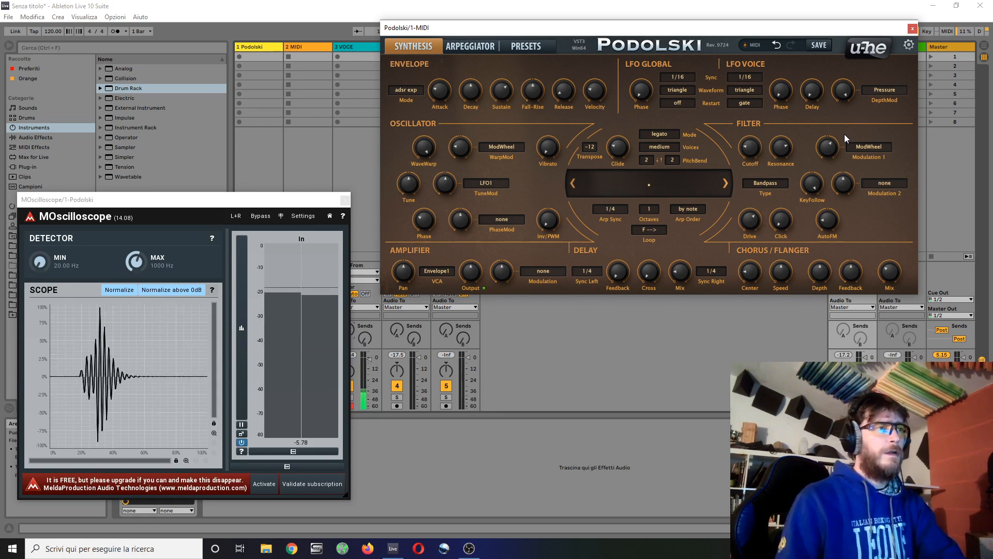
mouse_move(767, 134)
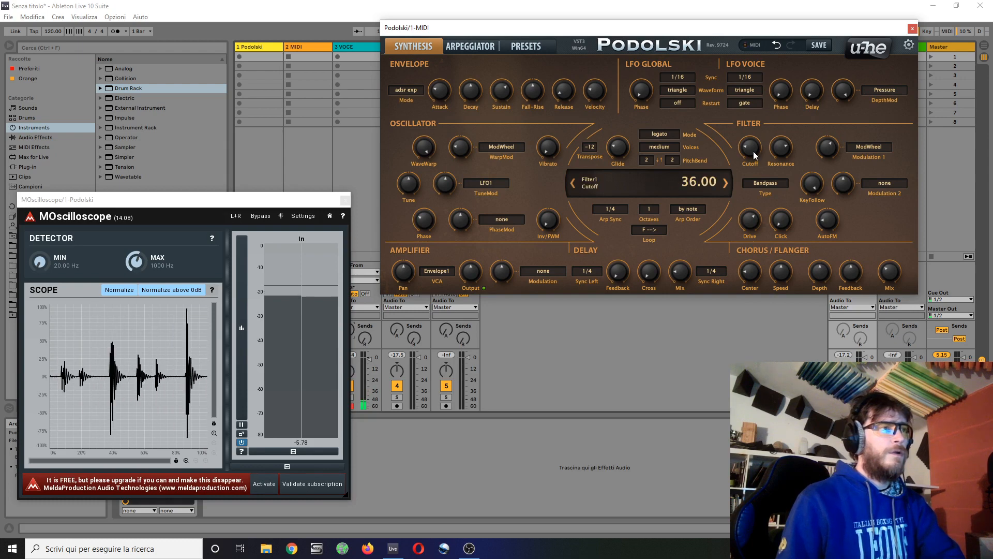
left_click_drag(753, 152, 757, 168)
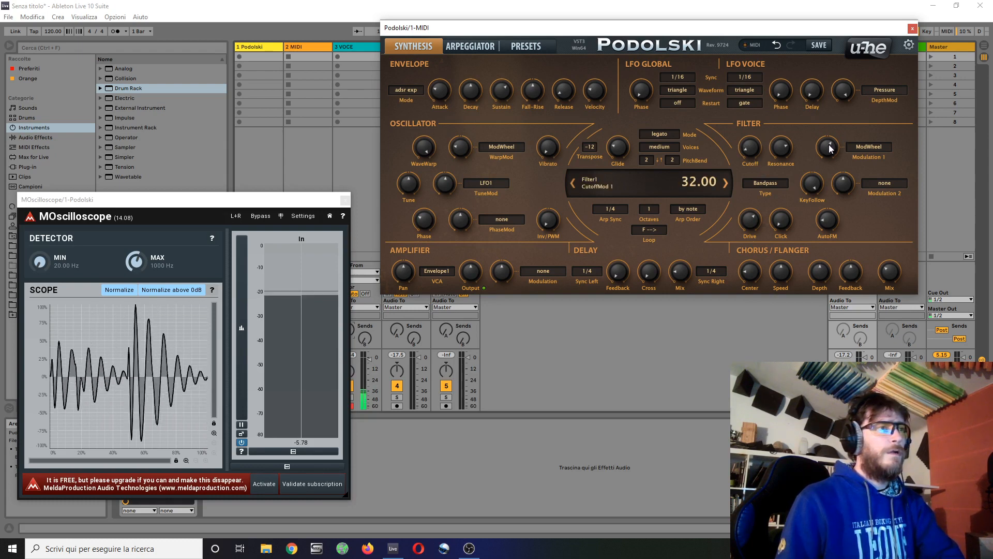
left_click_drag(829, 144, 829, 146)
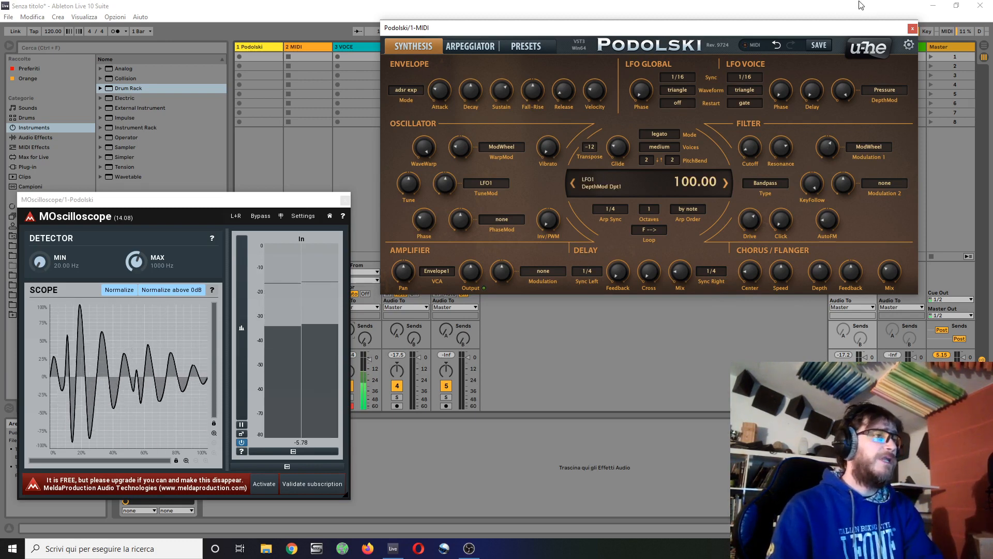
- Adjust the synth's Glide and set its Transpose to 0
left_click_drag(623, 148, 622, 159)
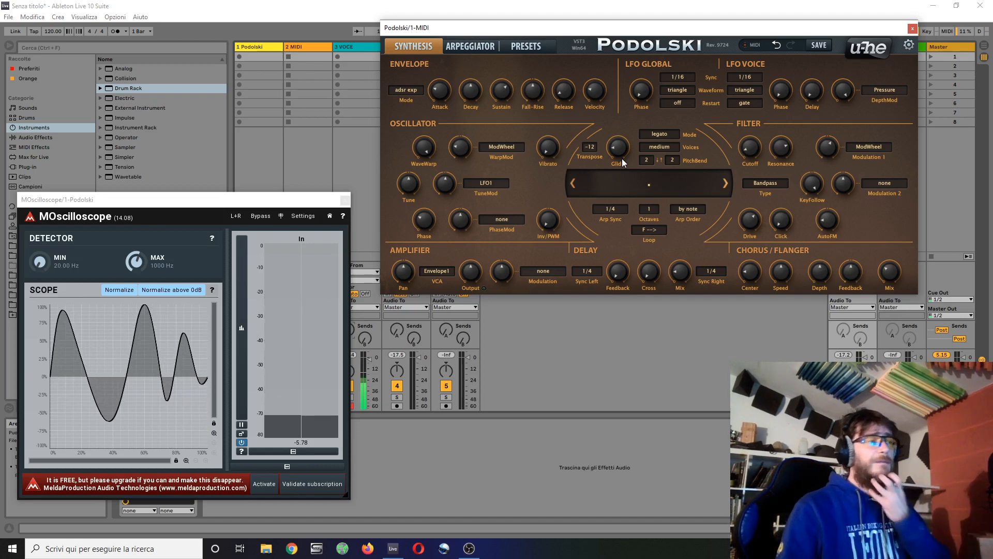
left_click(592, 148)
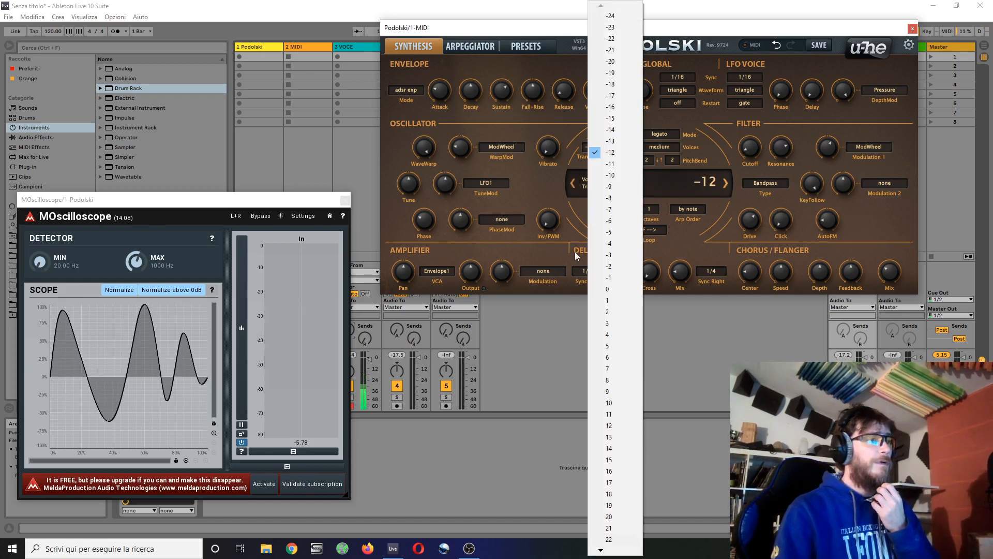
left_click(617, 288)
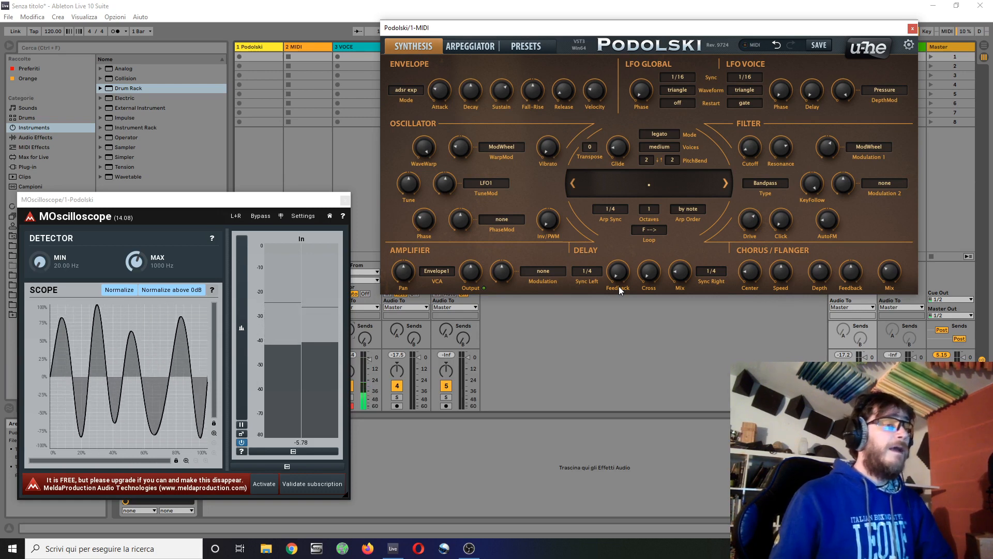
- Set the filter's Modulation 2 source to LFO1 with a depth of 5
left_click(882, 178)
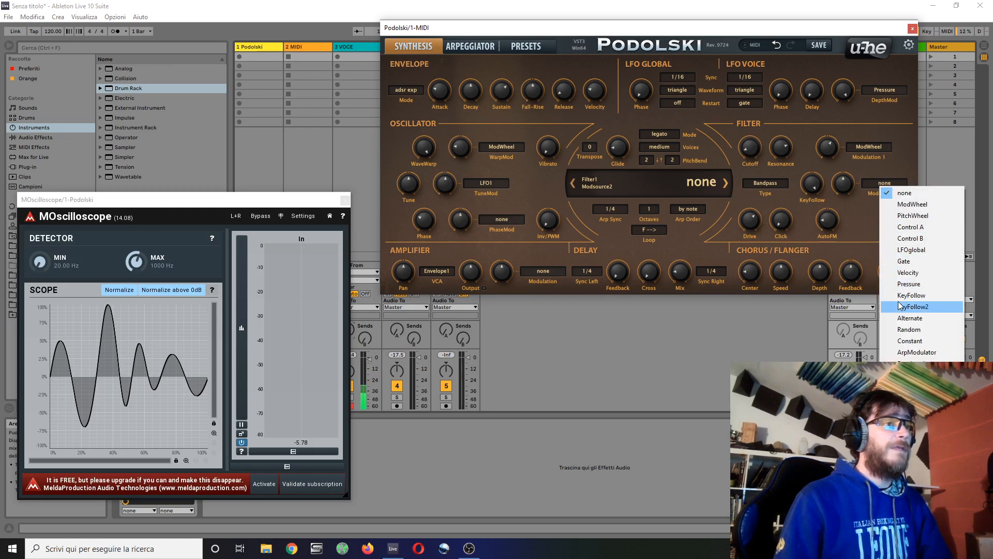
left_click(911, 345)
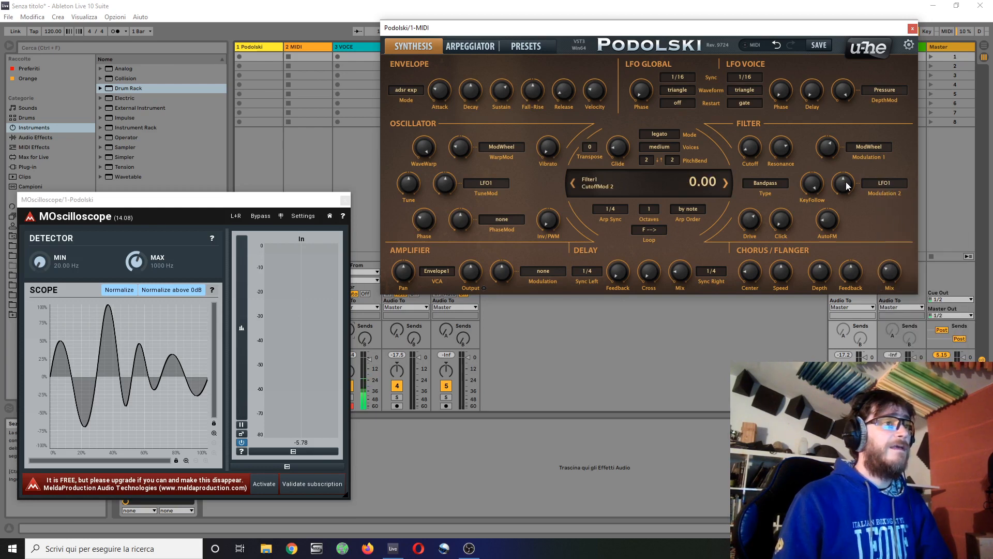
left_click_drag(847, 181, 848, 180)
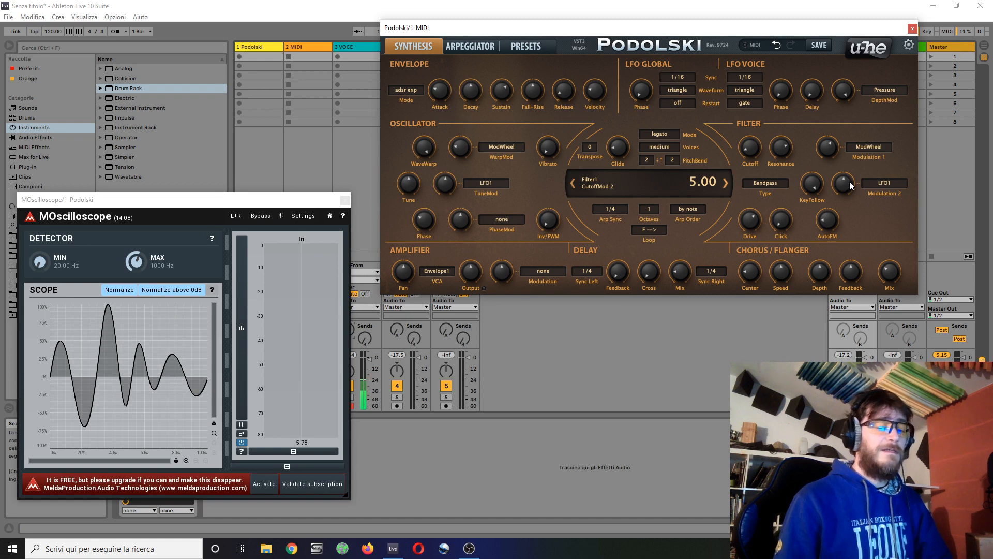